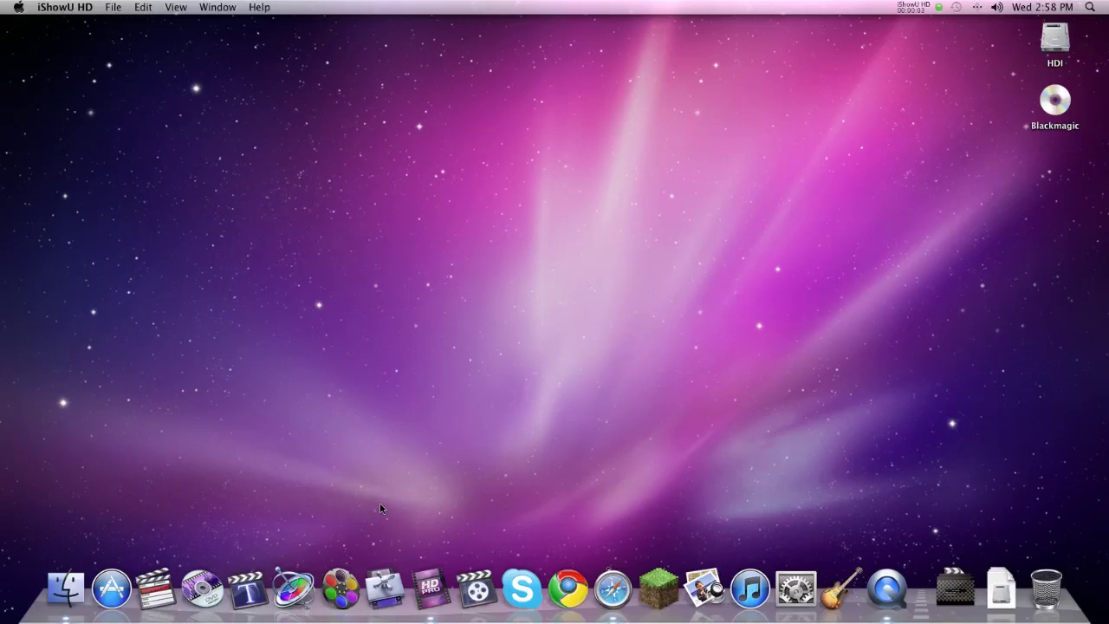
Open Safari and search Google for "Minecraft texture packs"
left_click(613, 590)
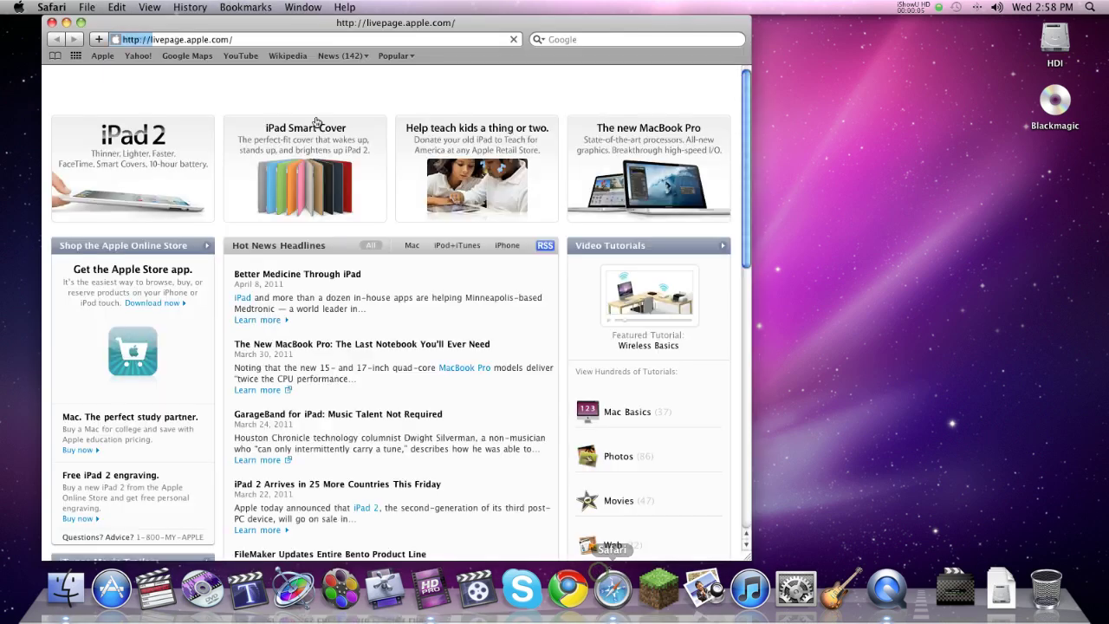
left_click(692, 38)
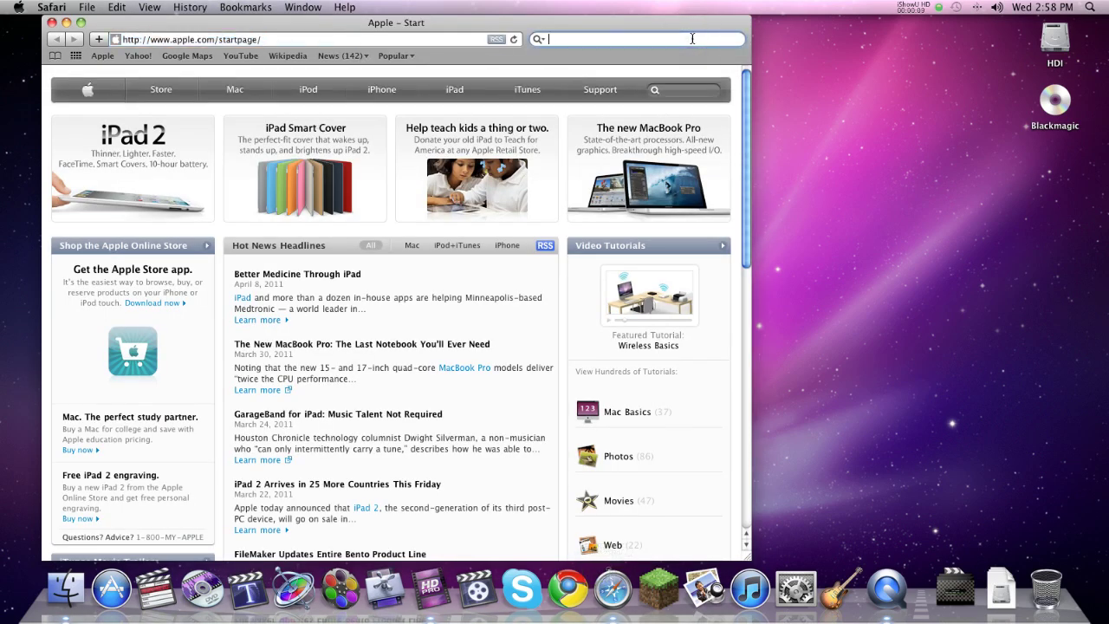
type("M")
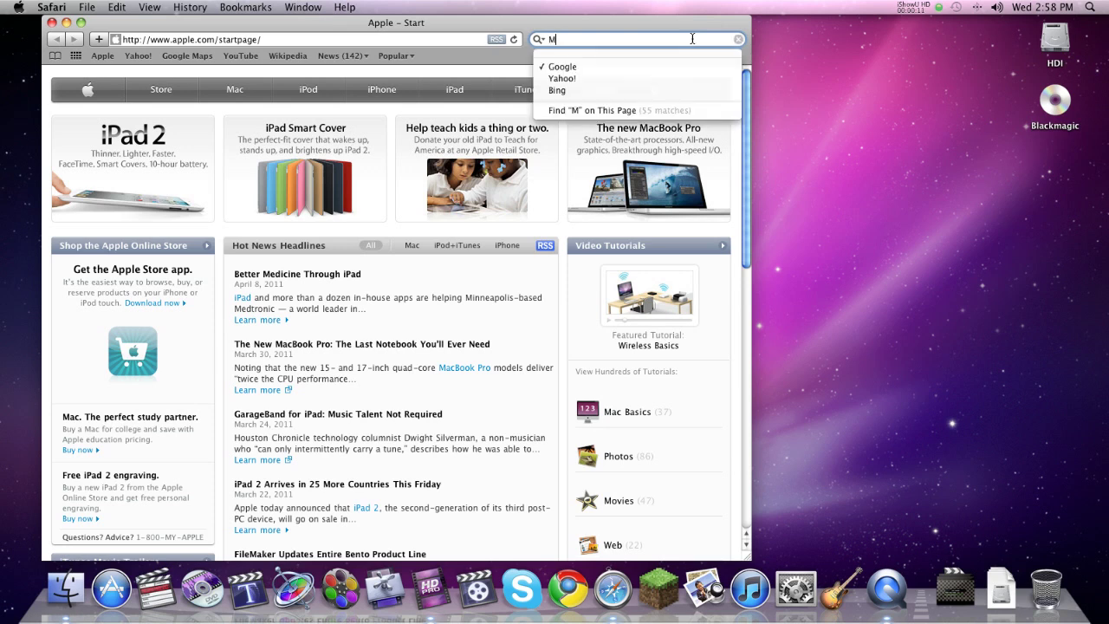
type("inecraft ")
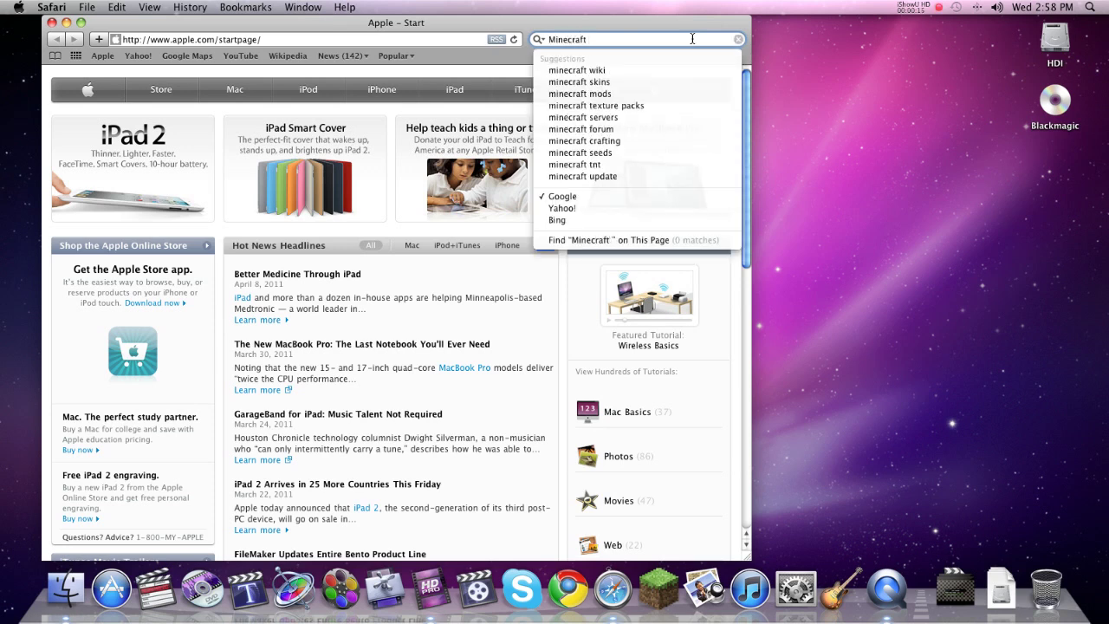
type("textu")
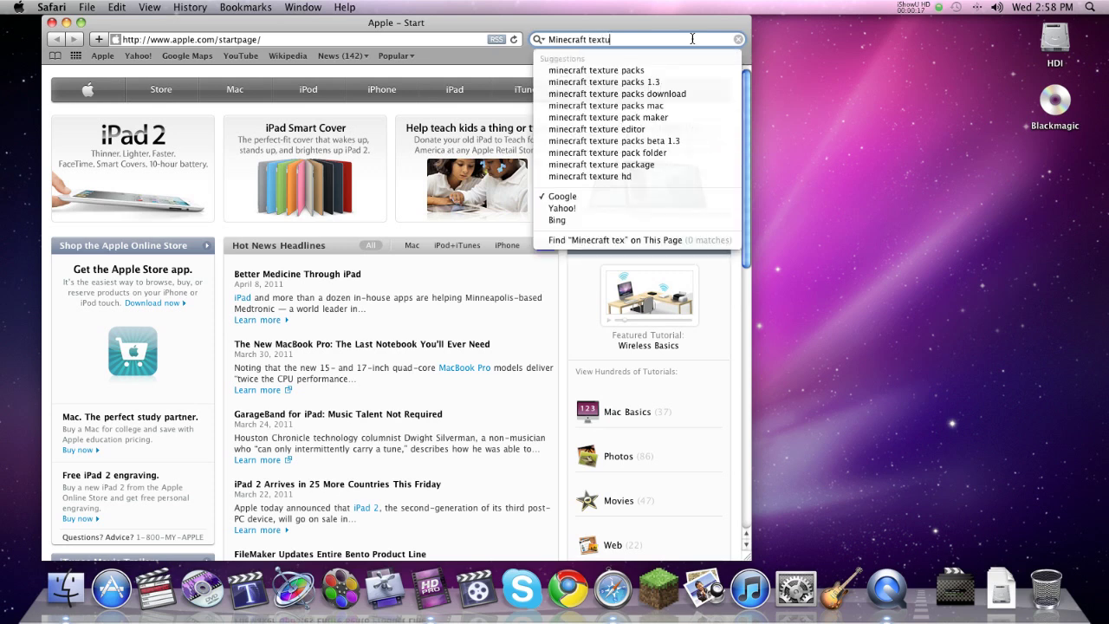
type("re pack")
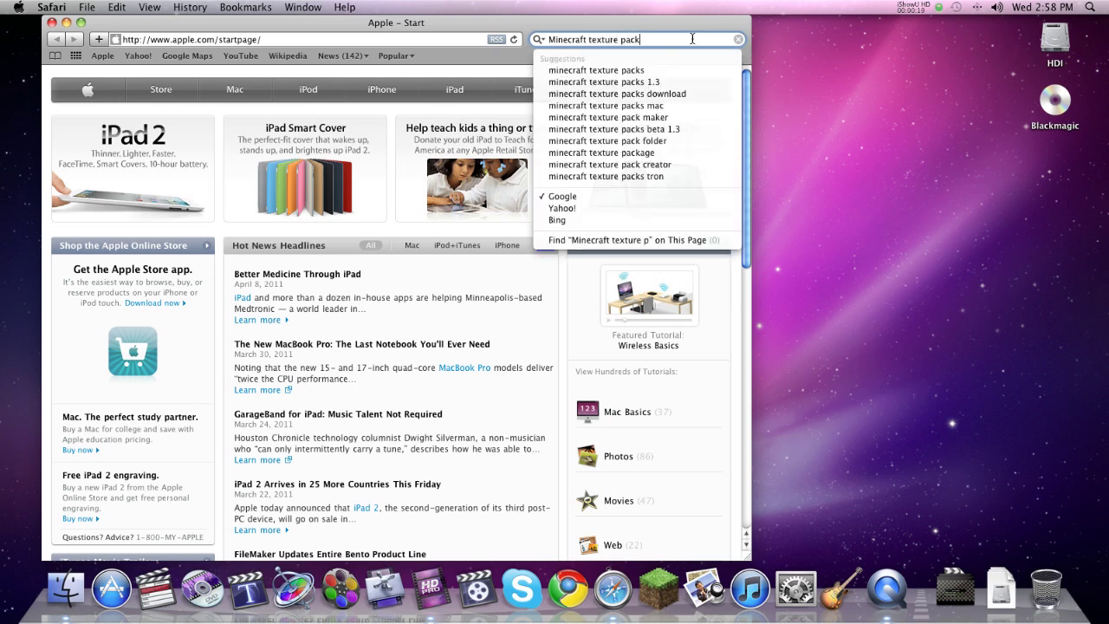
type("s")
key("Return")
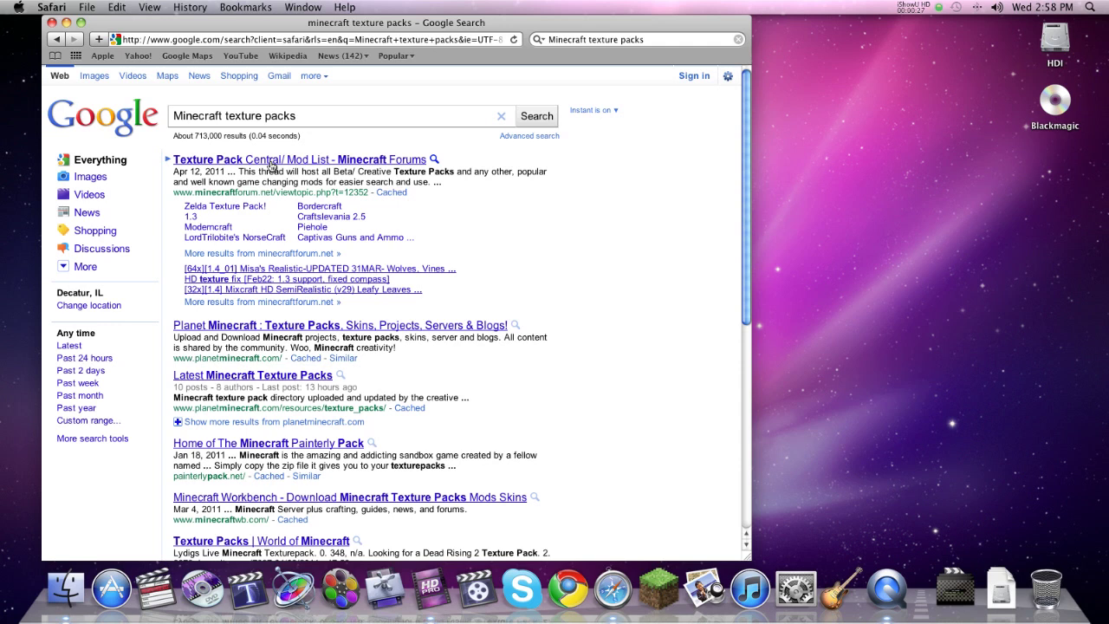
Open the Texture Pack Central/ Mod List thread from the results and follow the Beta 1.4 download link for Coterie Craft
left_click(271, 162)
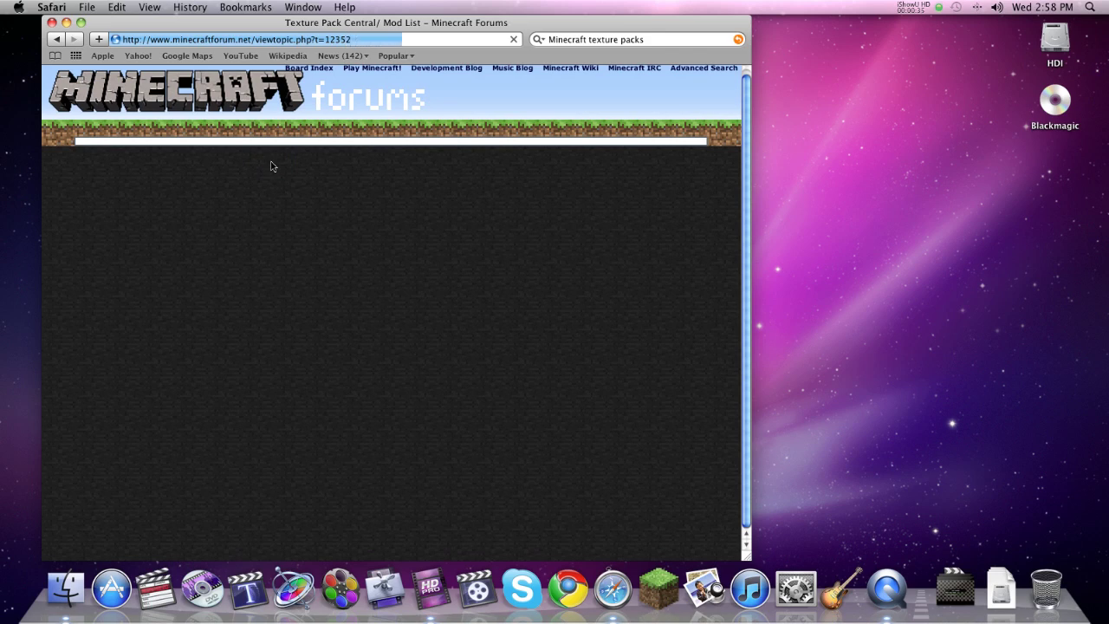
scroll(271, 165, "down", 10)
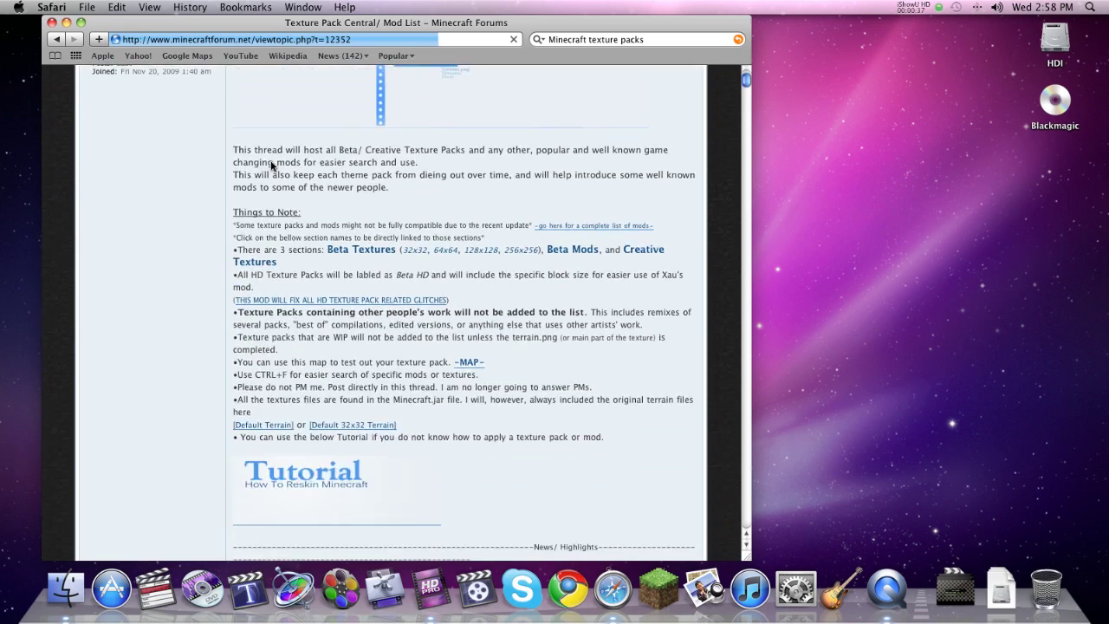
scroll(272, 165, "down", 15)
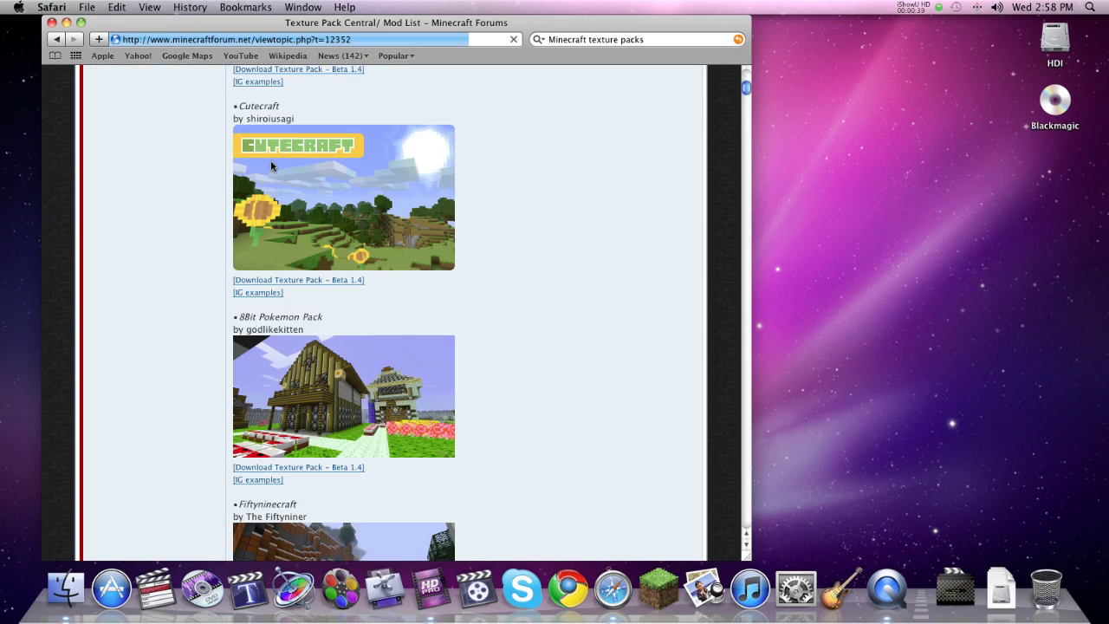
scroll(271, 165, "down", 15)
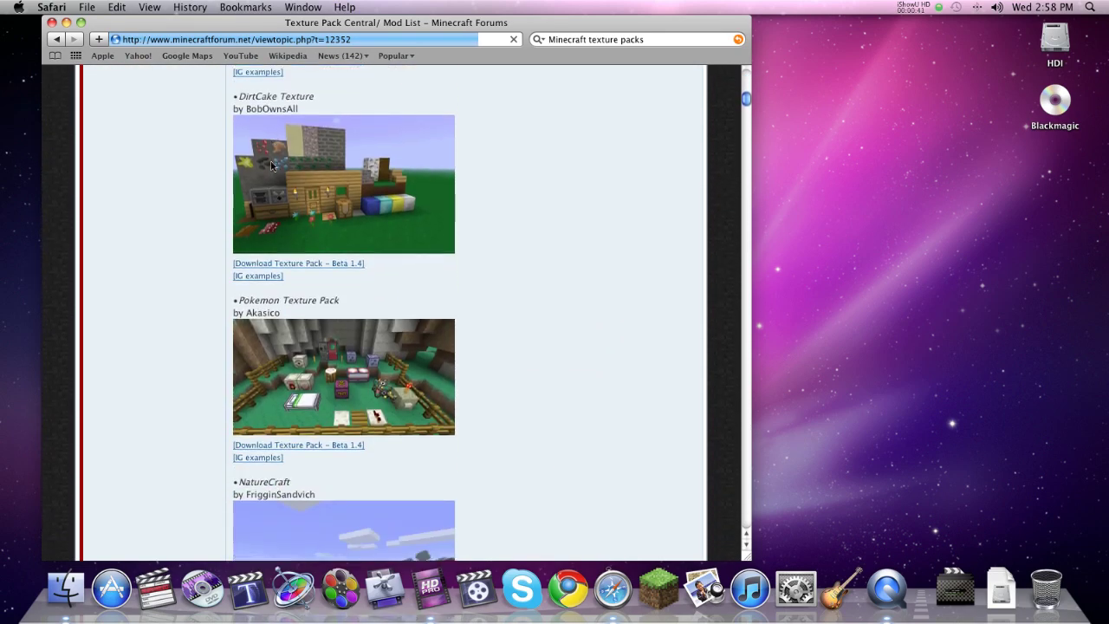
scroll(271, 166, "up", 10)
scroll(272, 167, "down", 12)
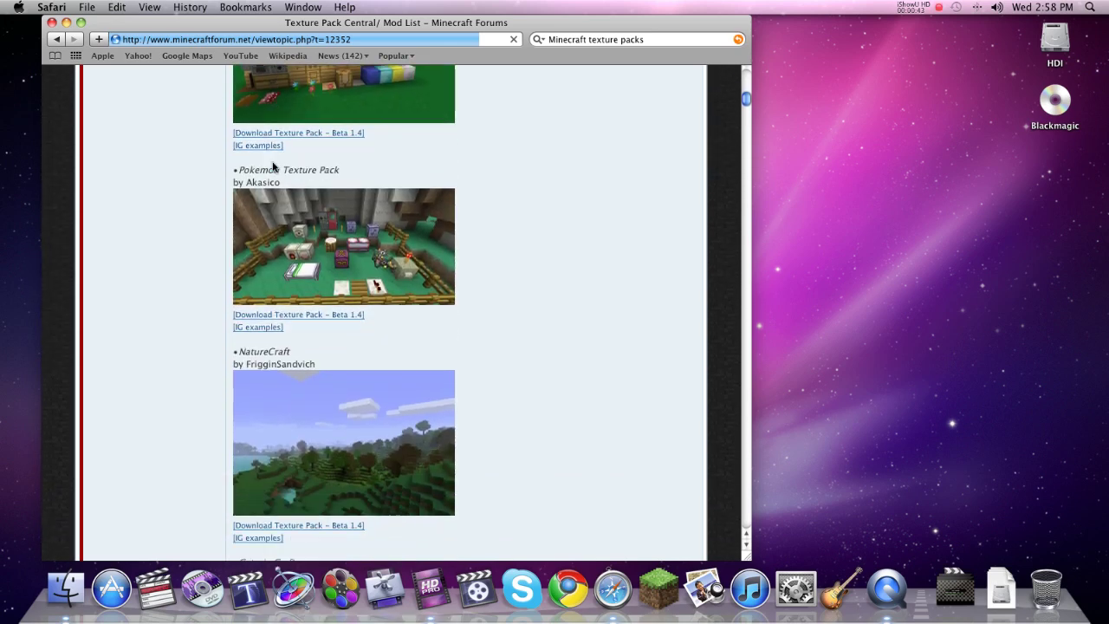
scroll(272, 167, "down", 6)
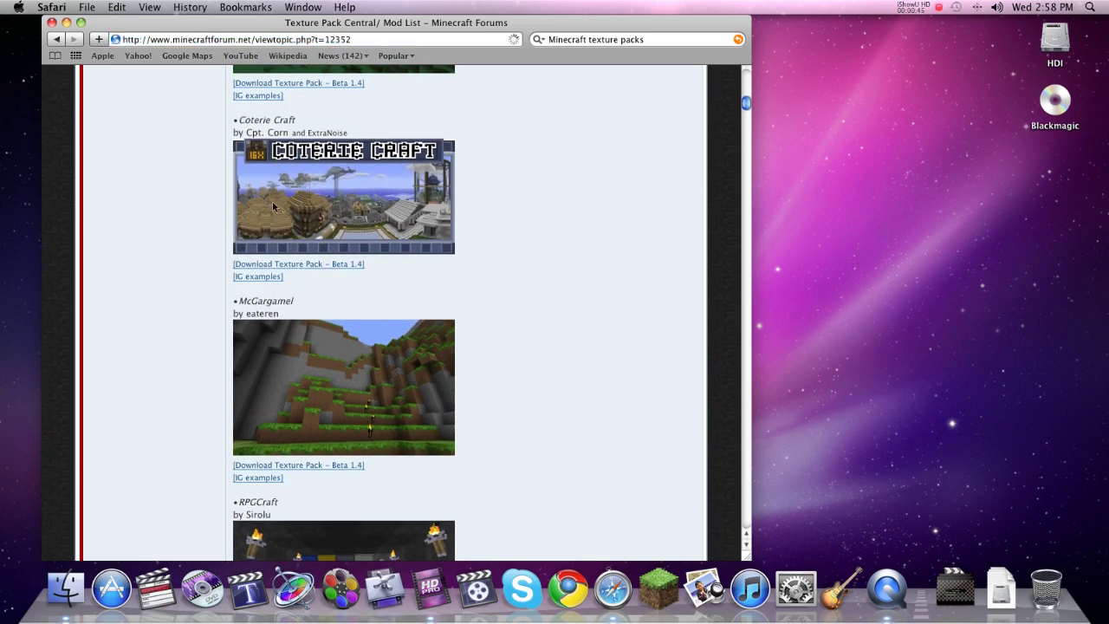
left_click(292, 264)
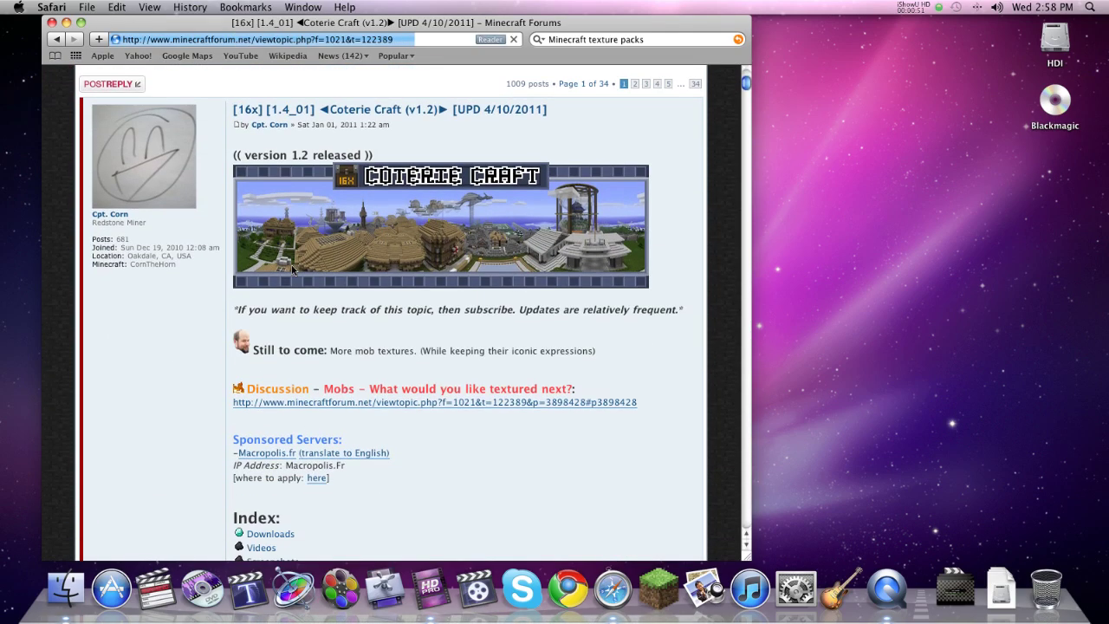
Download Coterie Craft (v1.2).zip through the standard Mediafire link in the topic's Downloads section, and close the browser page
scroll(292, 269, "down", 6)
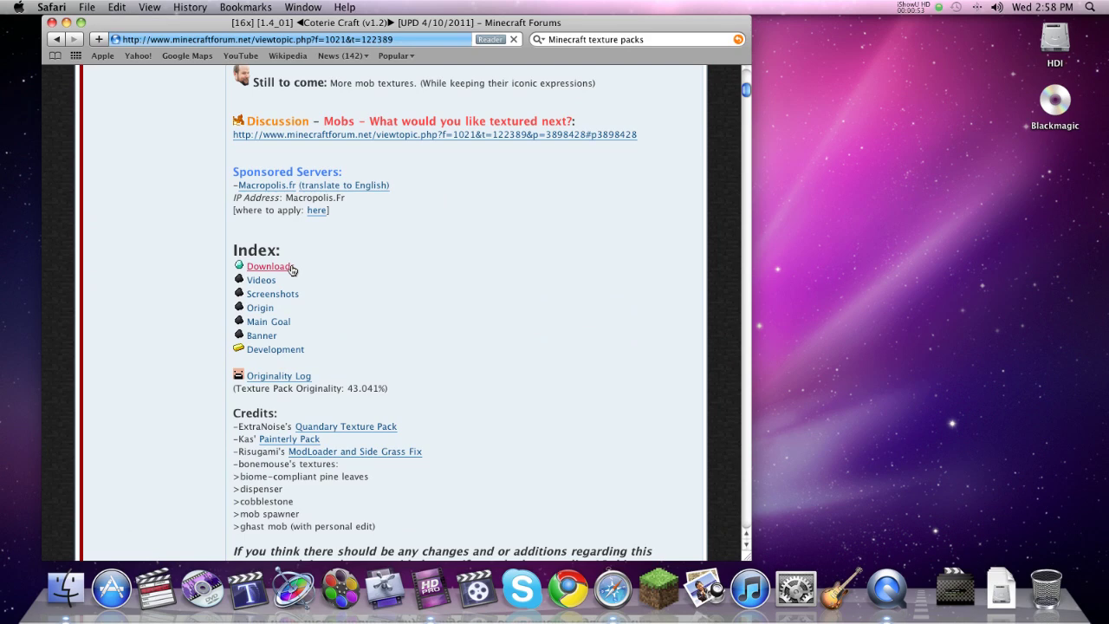
left_click(291, 268)
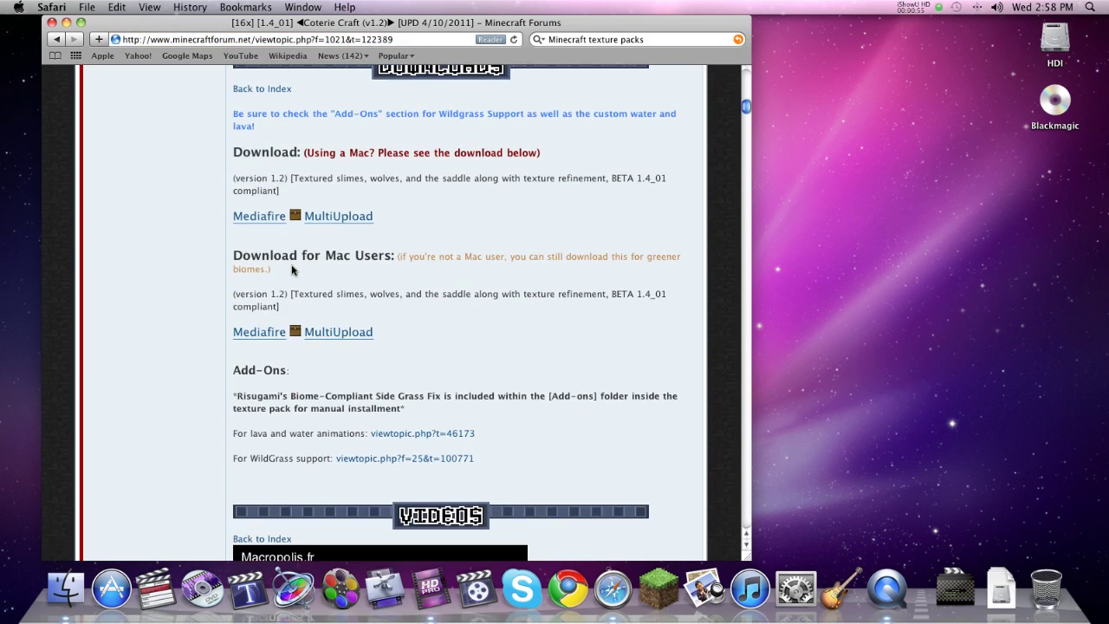
left_click(265, 218)
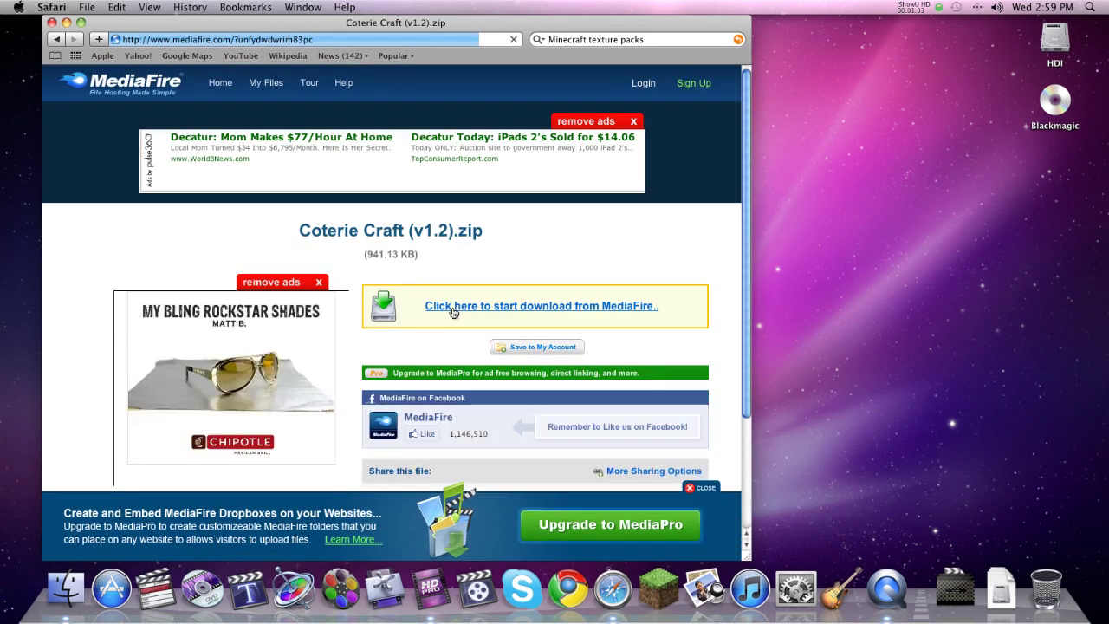
left_click(452, 312)
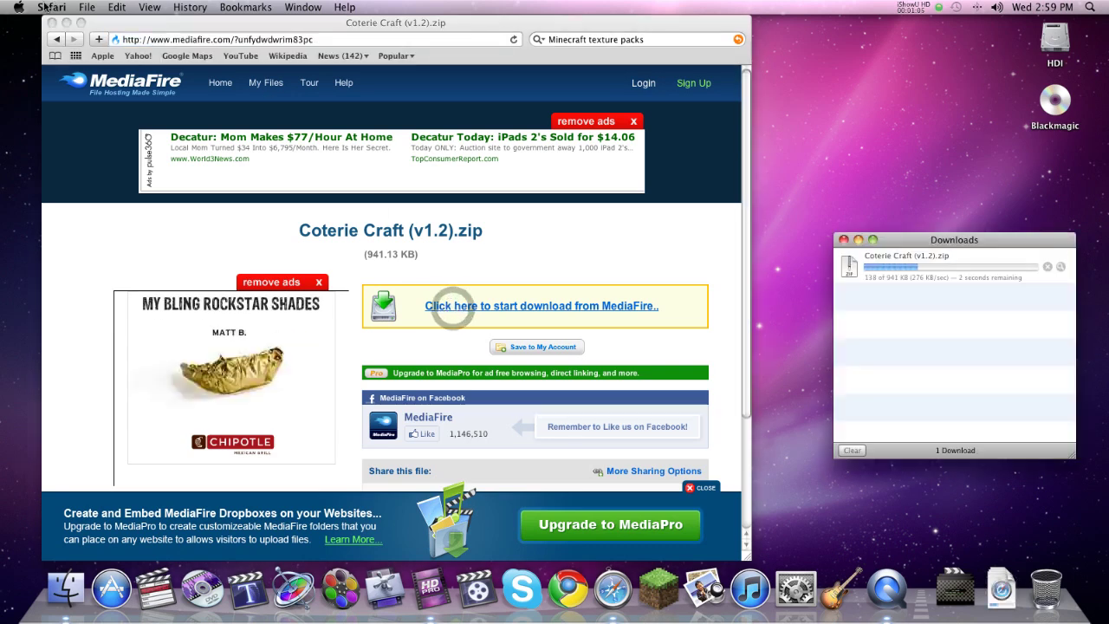
key("super+w")
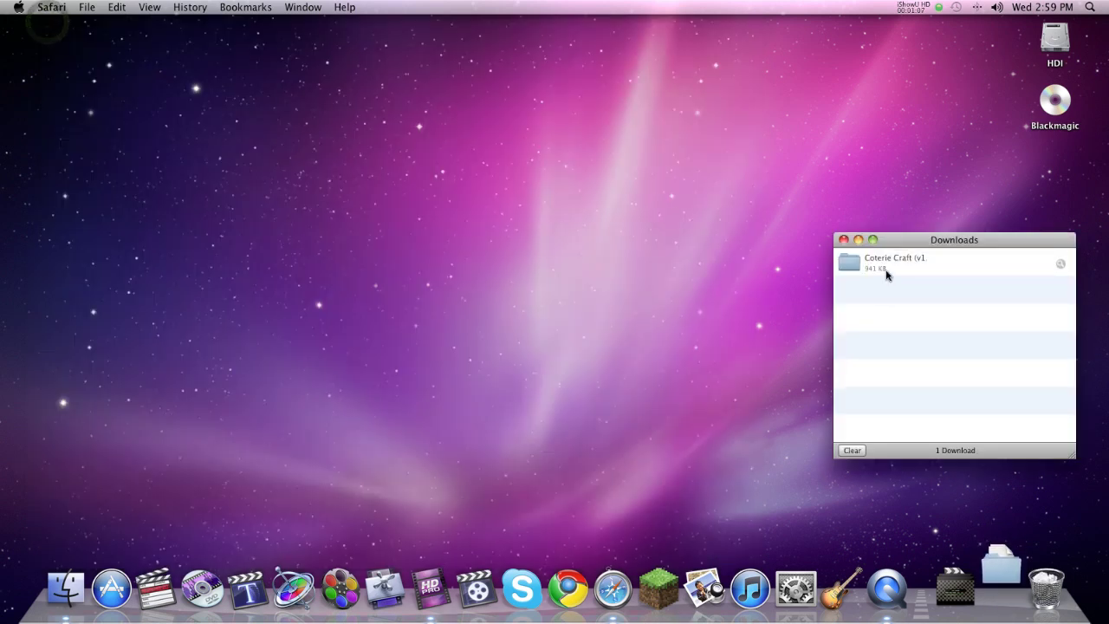
Reveal the downloaded Coterie Craft folder in Finder, move it to the desktop and close both Downloads windows
left_click(857, 272)
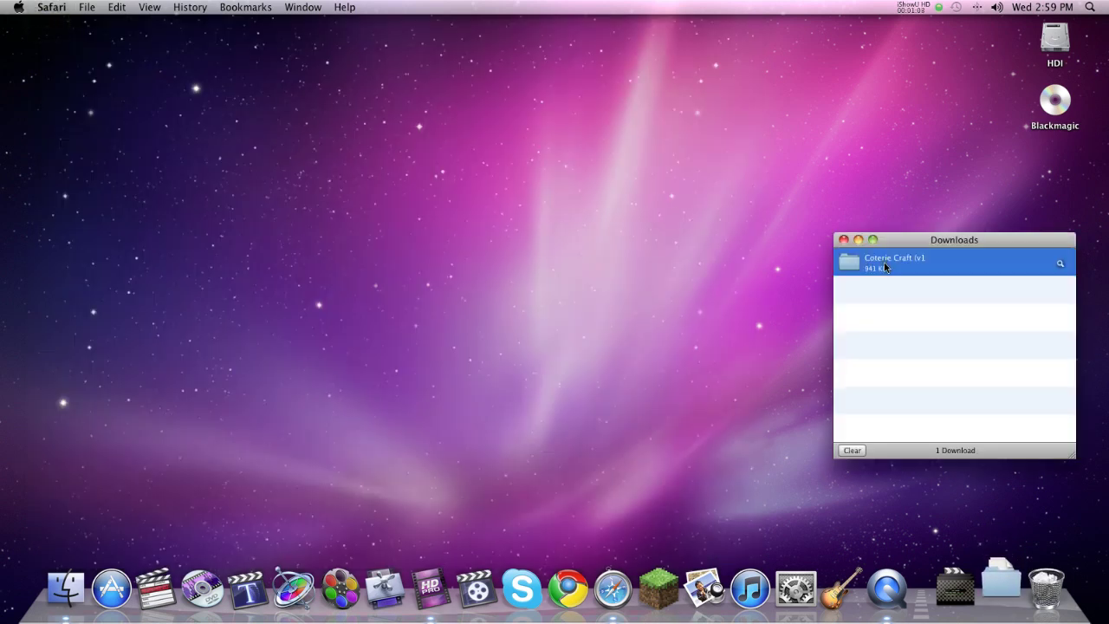
left_click(1061, 264)
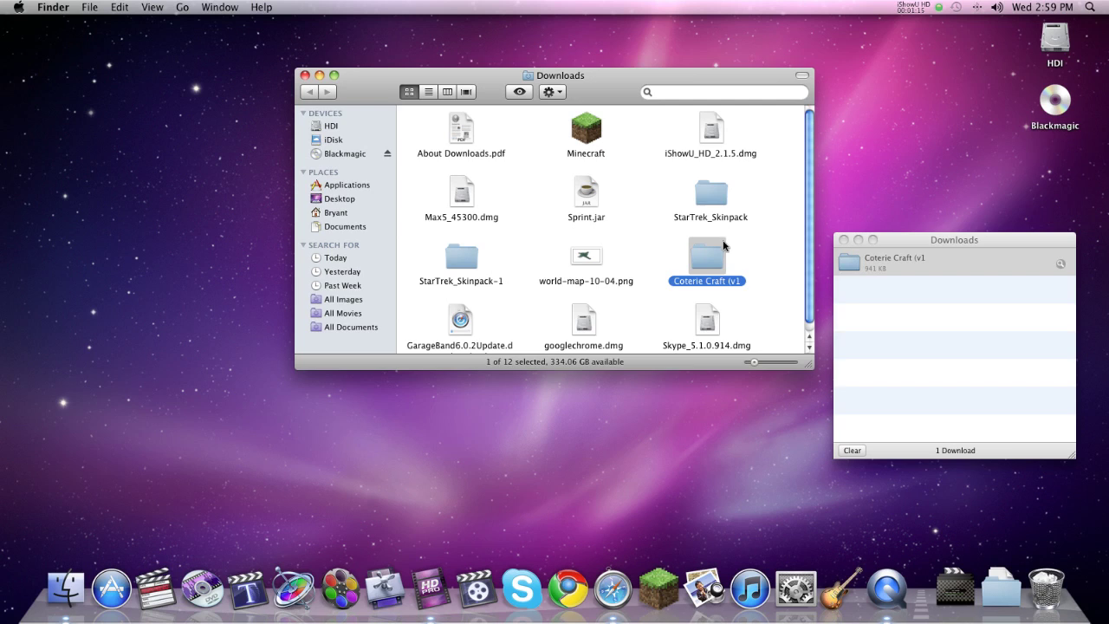
left_click_drag(713, 262, 234, 186)
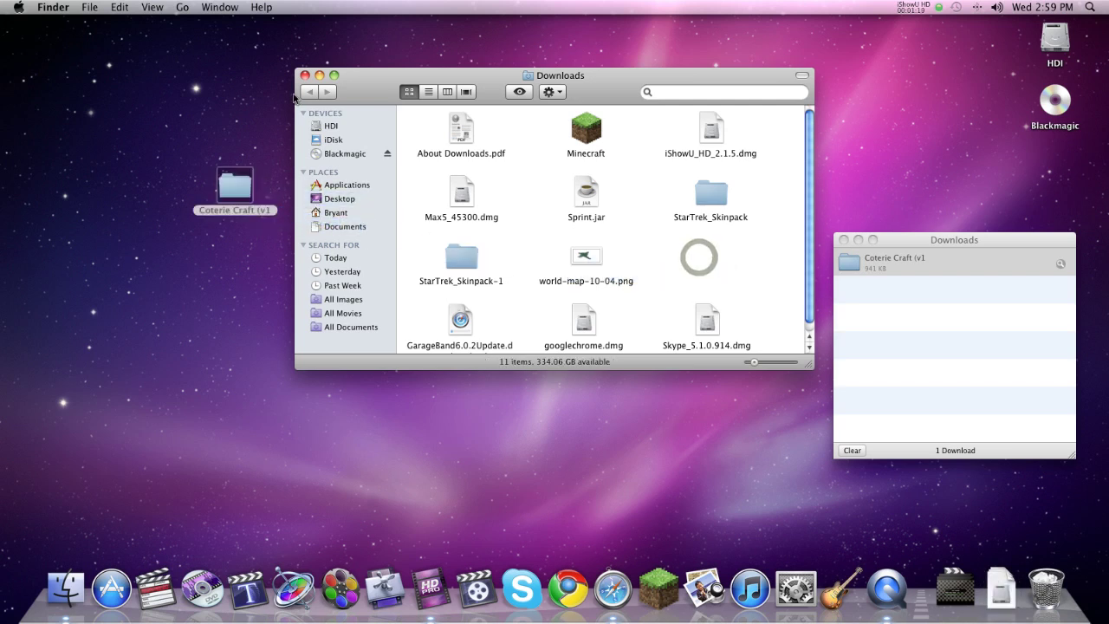
left_click(305, 76)
left_click(843, 240)
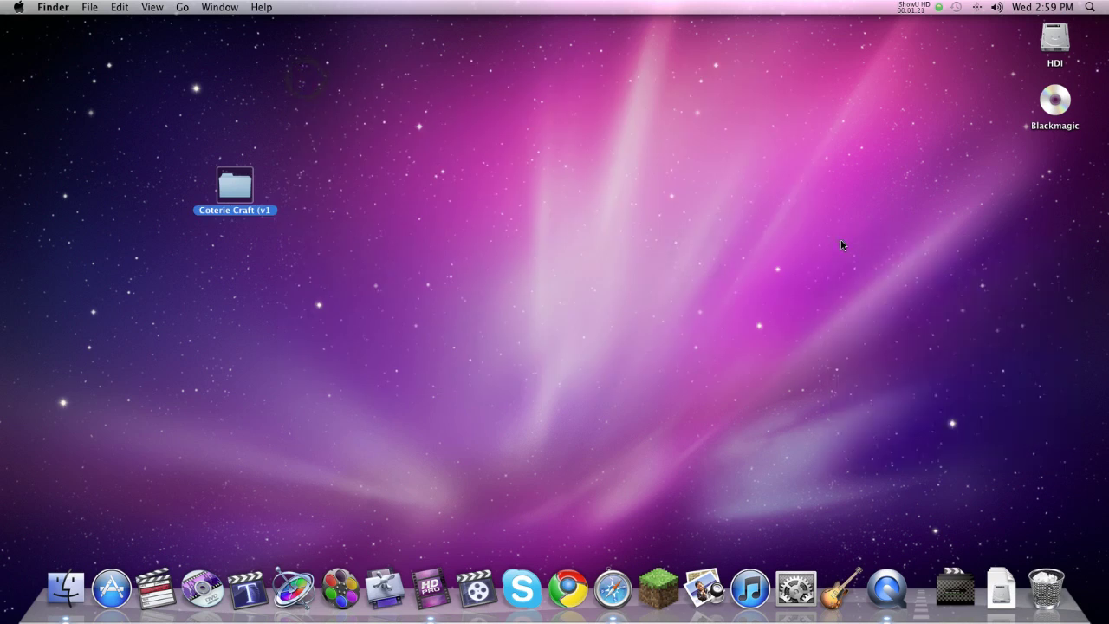
Compress all the items inside the desktop's Coterie Craft folder into one zip archive
double_click(230, 187)
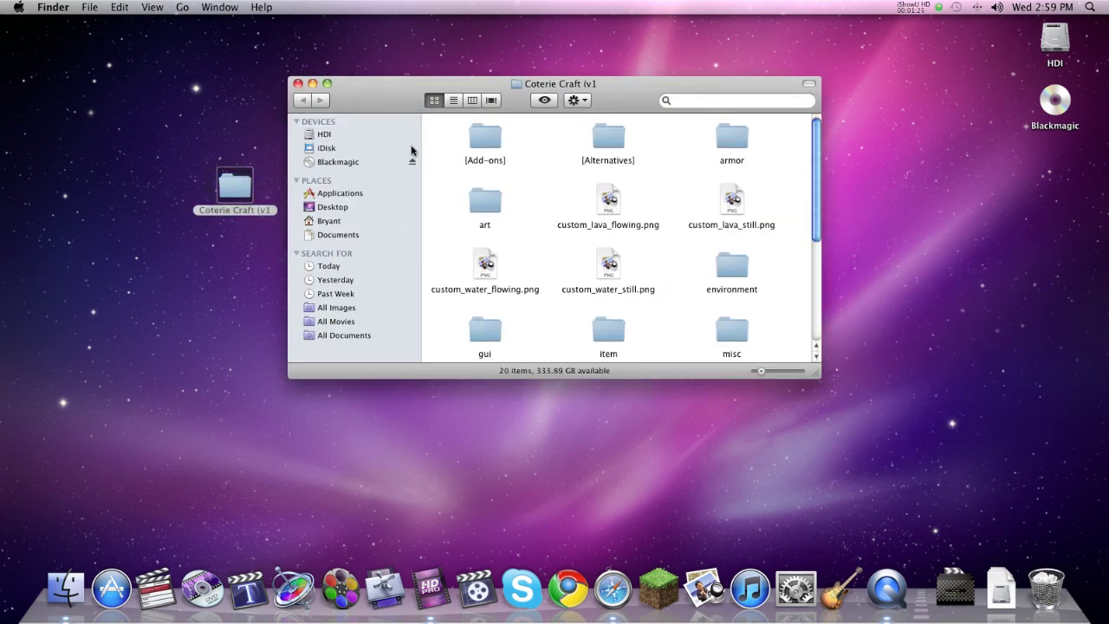
left_click_drag(447, 139, 780, 387)
scroll(585, 285, "up", 5)
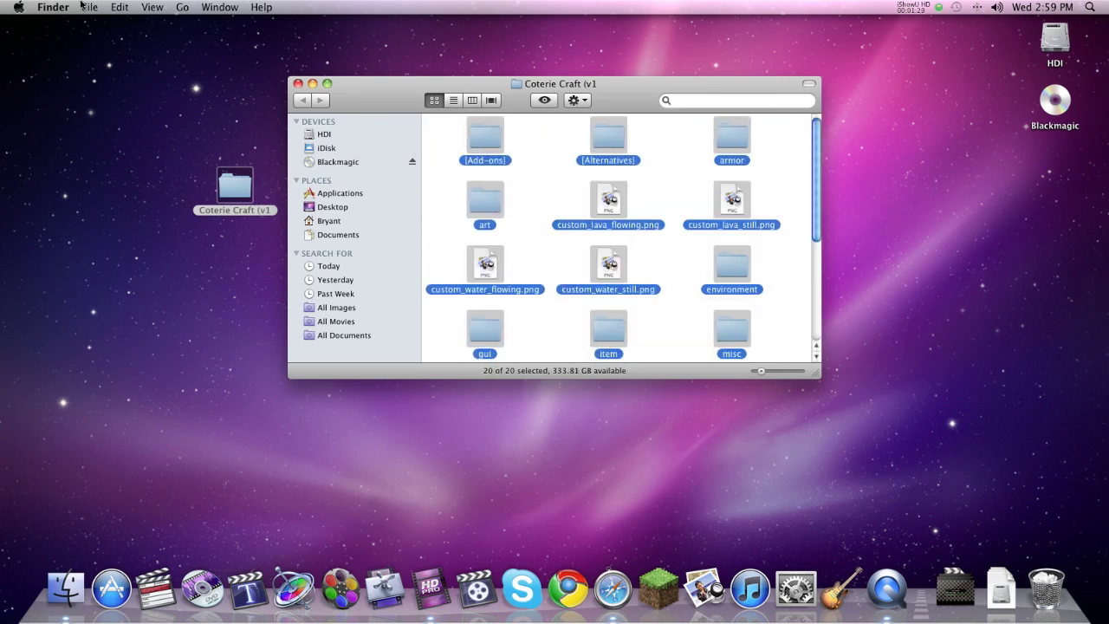
left_click(107, 7)
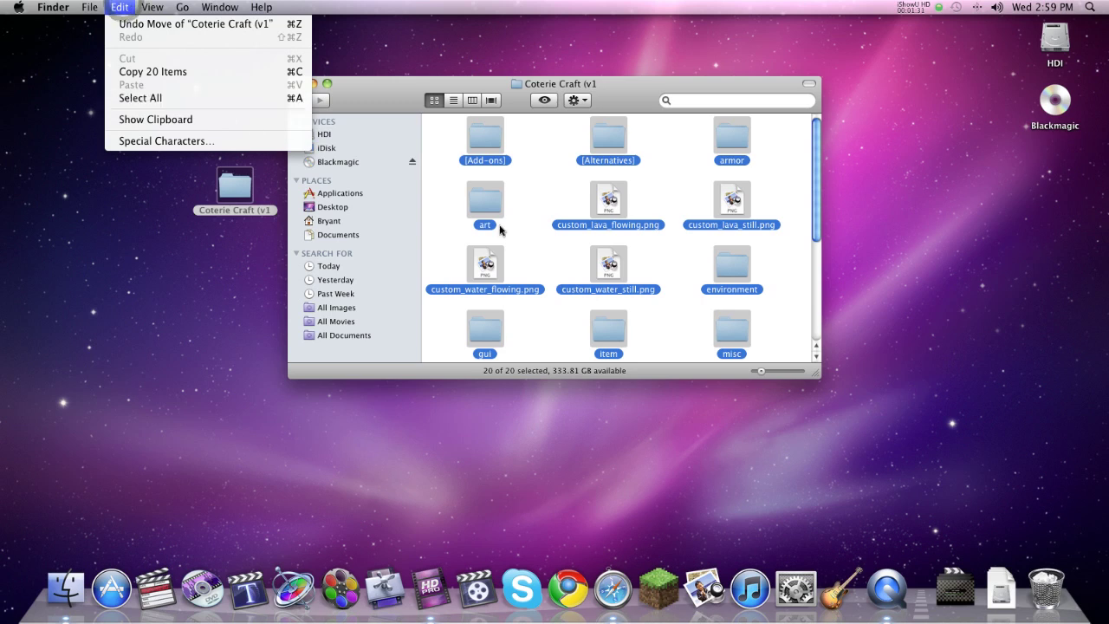
left_click(448, 204)
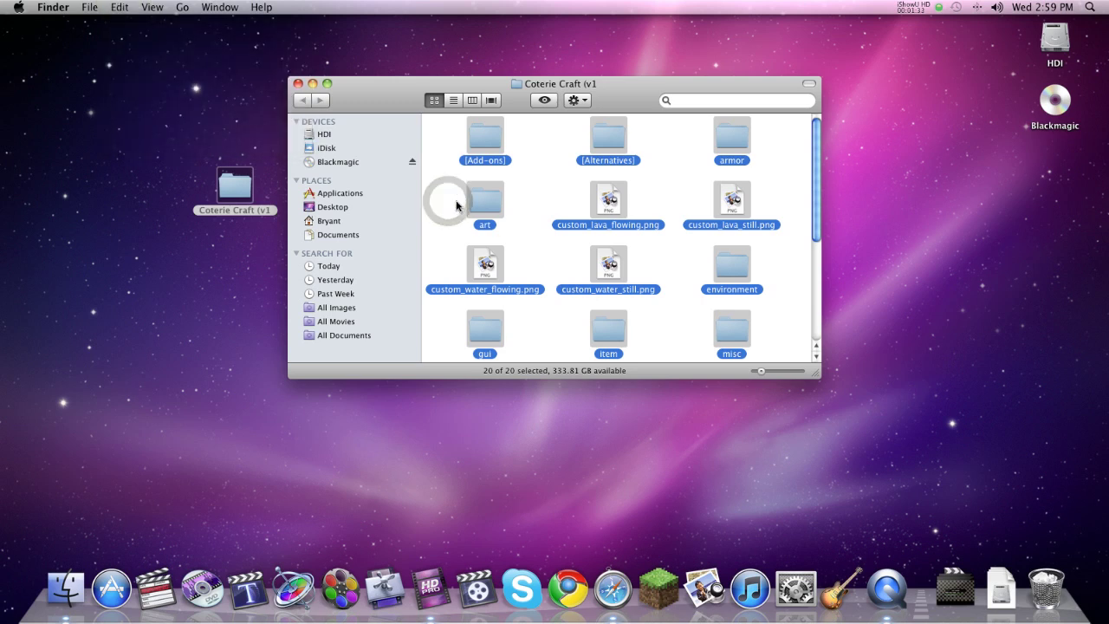
right_click(491, 146)
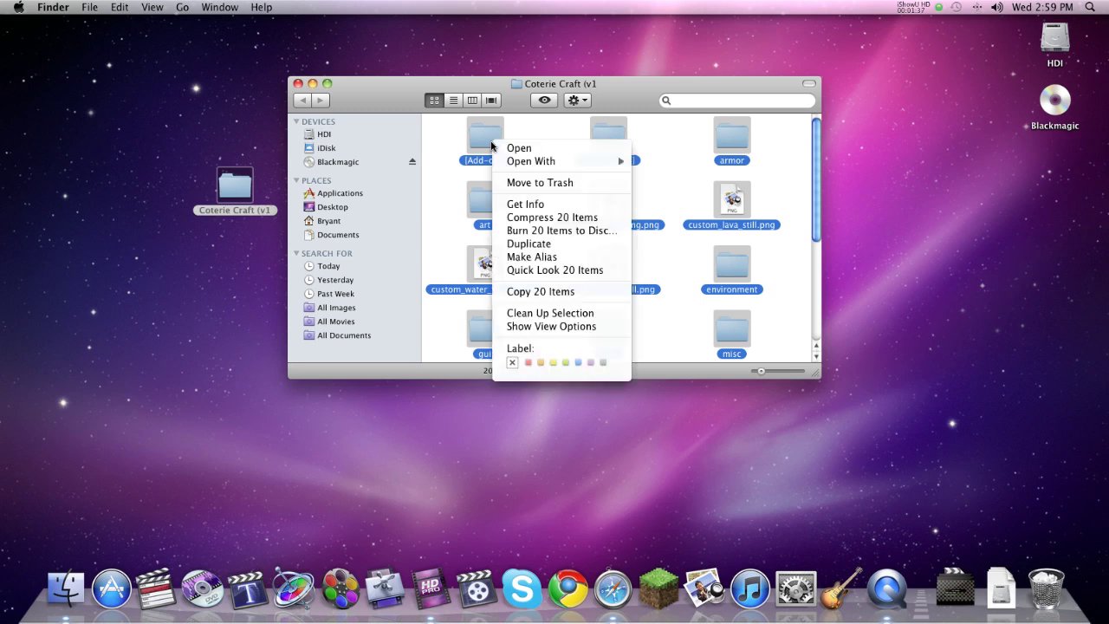
left_click(522, 218)
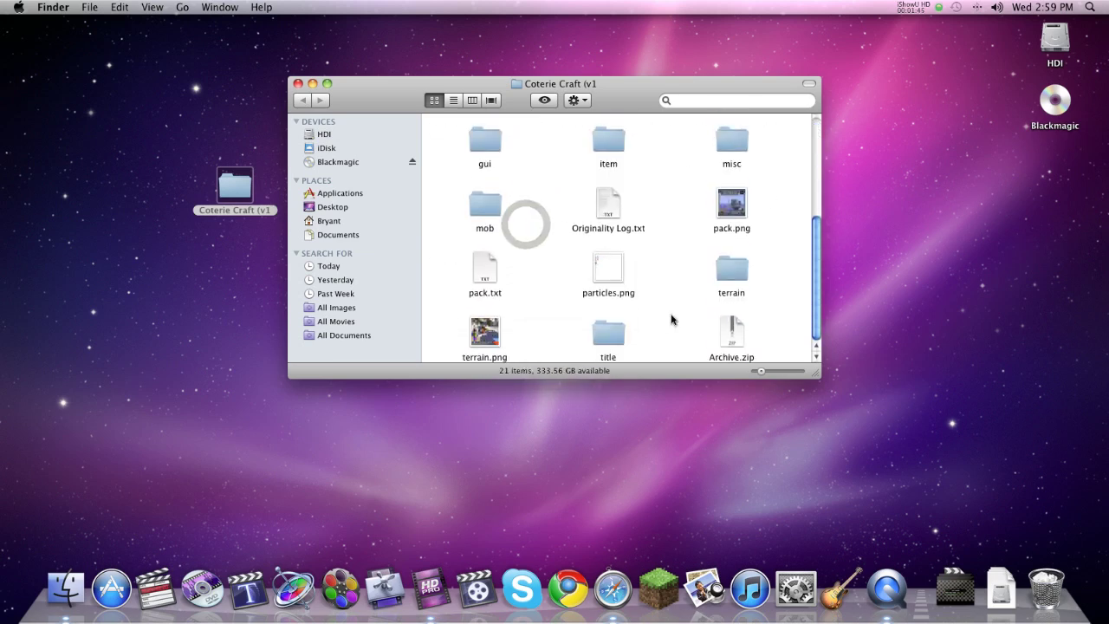
Rename the new archive as Coterie Craft.zip and move it out of the folder onto the desktop
left_click(721, 355)
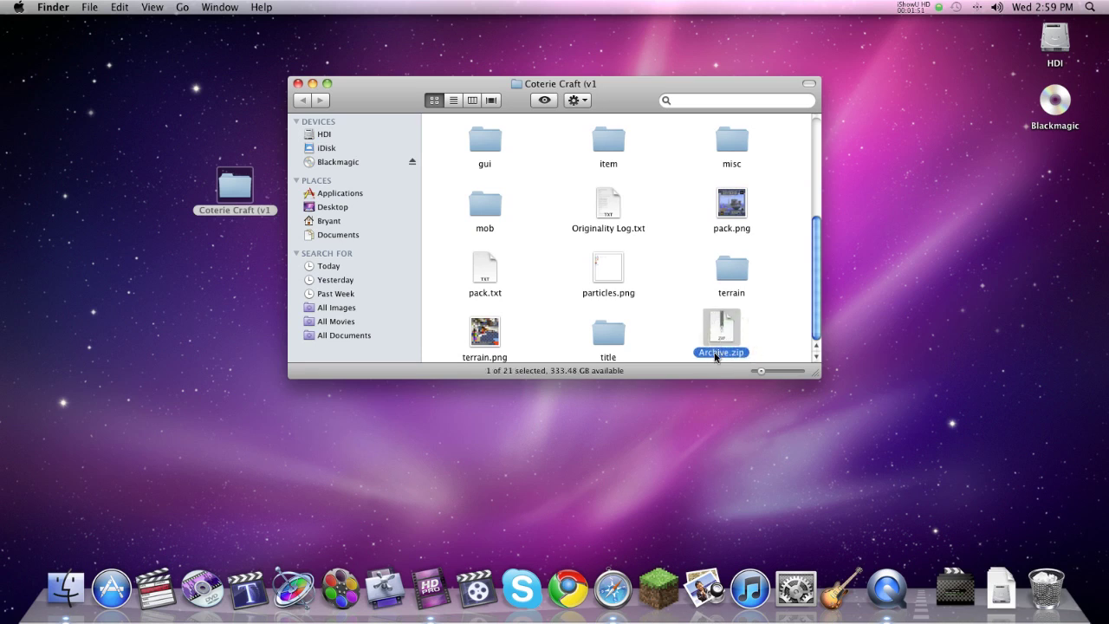
left_click(716, 353)
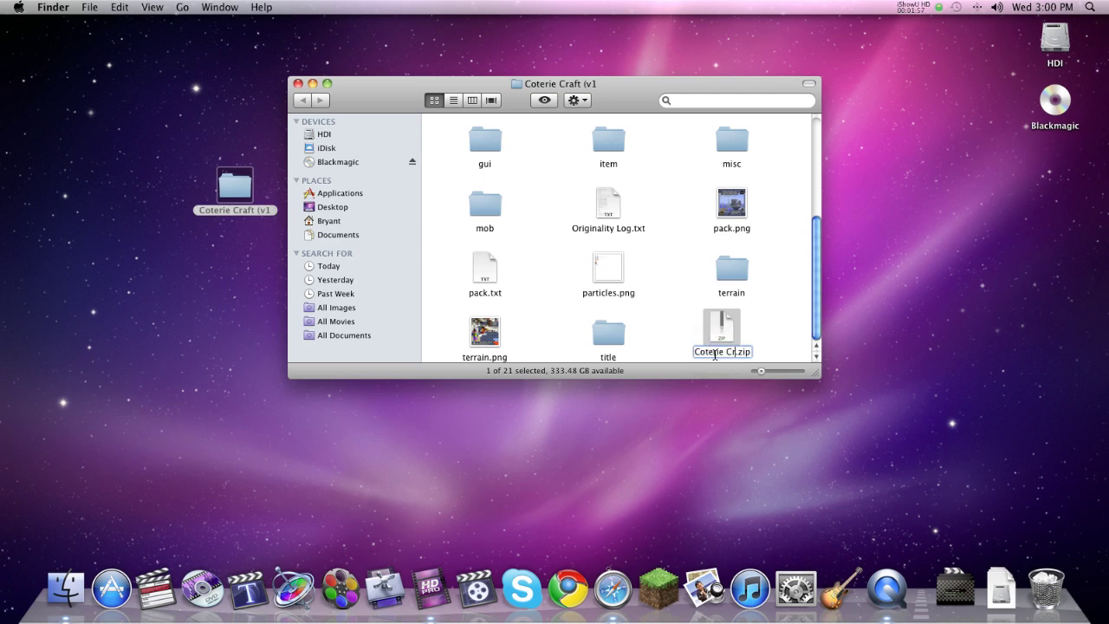
type("Coterie Craft")
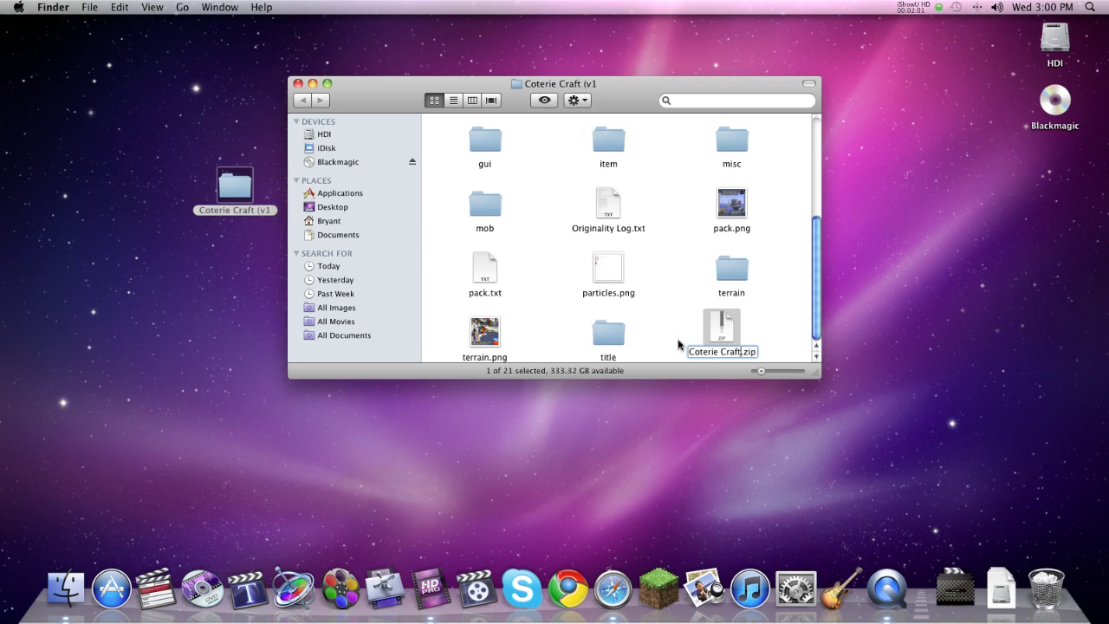
left_click(715, 330)
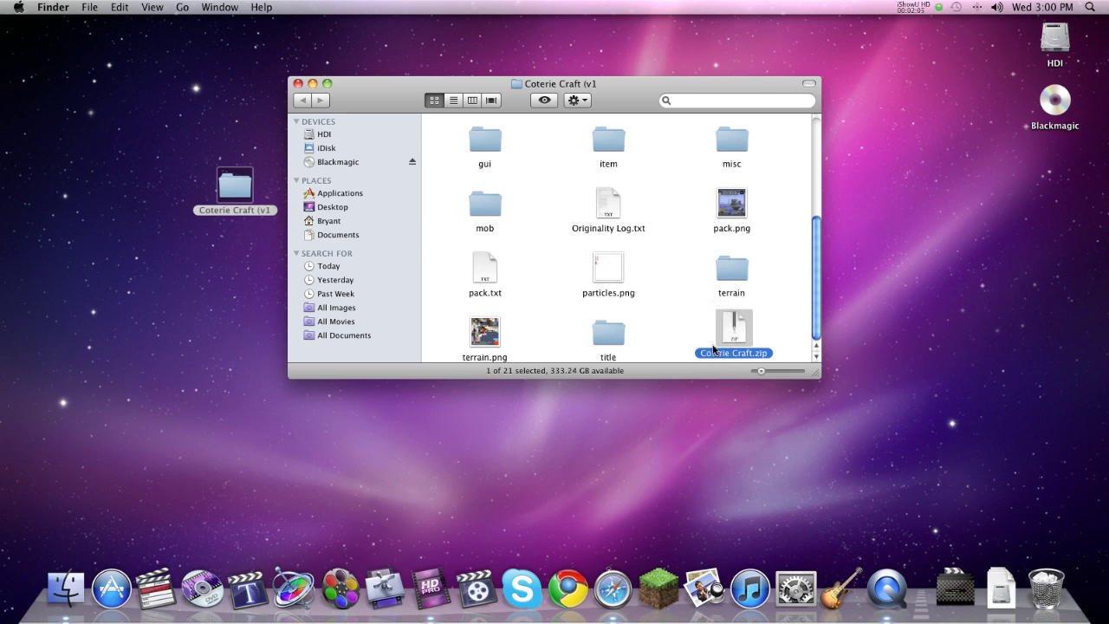
left_click_drag(741, 332, 866, 294)
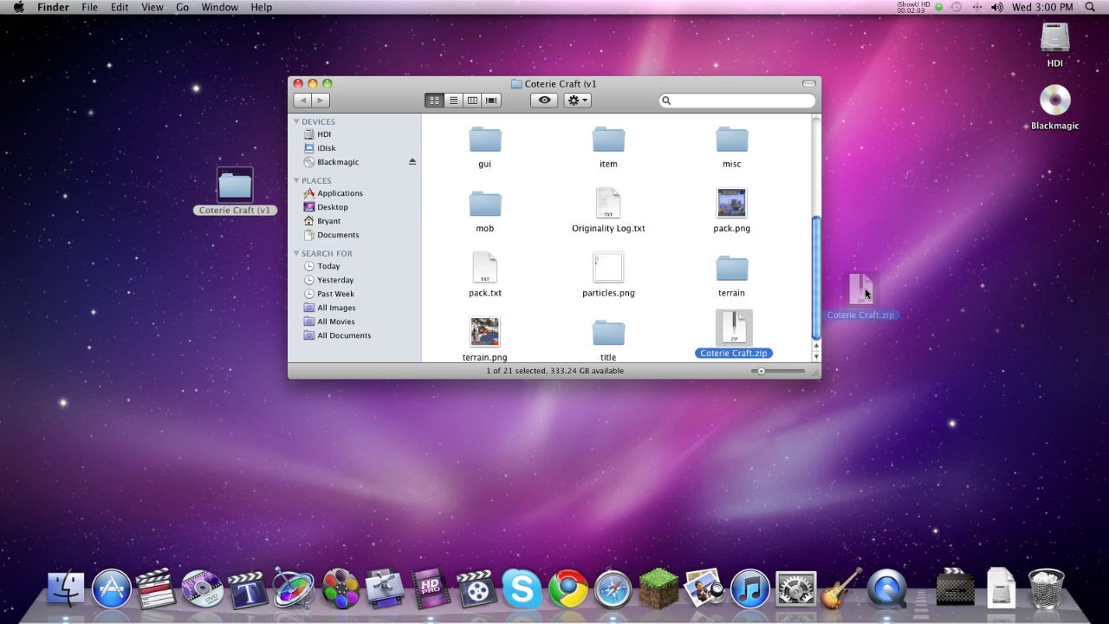
left_click_drag(866, 294, 865, 293)
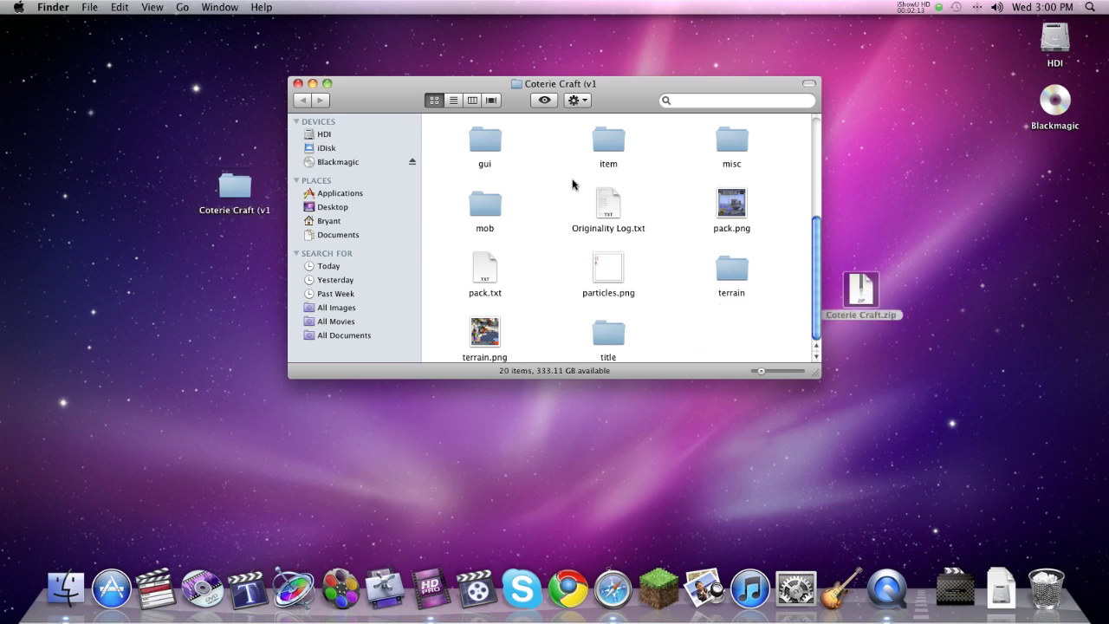
Close the Coterie Craft folder window and move the Coterie Craft folder from the desktop to the Trash
left_click(298, 84)
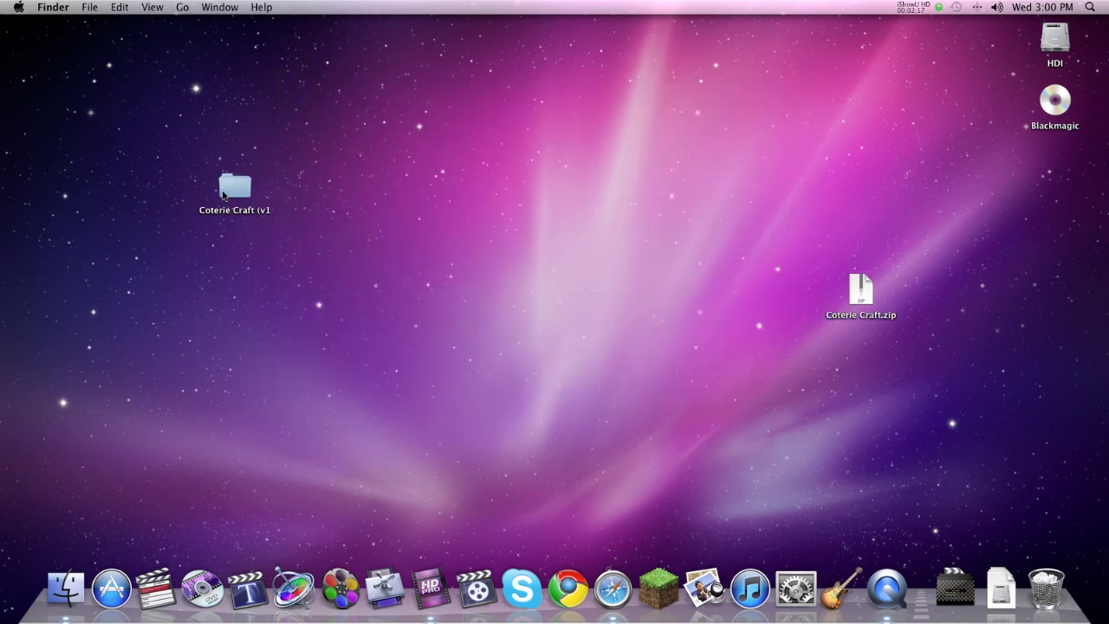
left_click(308, 204)
left_click(231, 189)
right_click(225, 192)
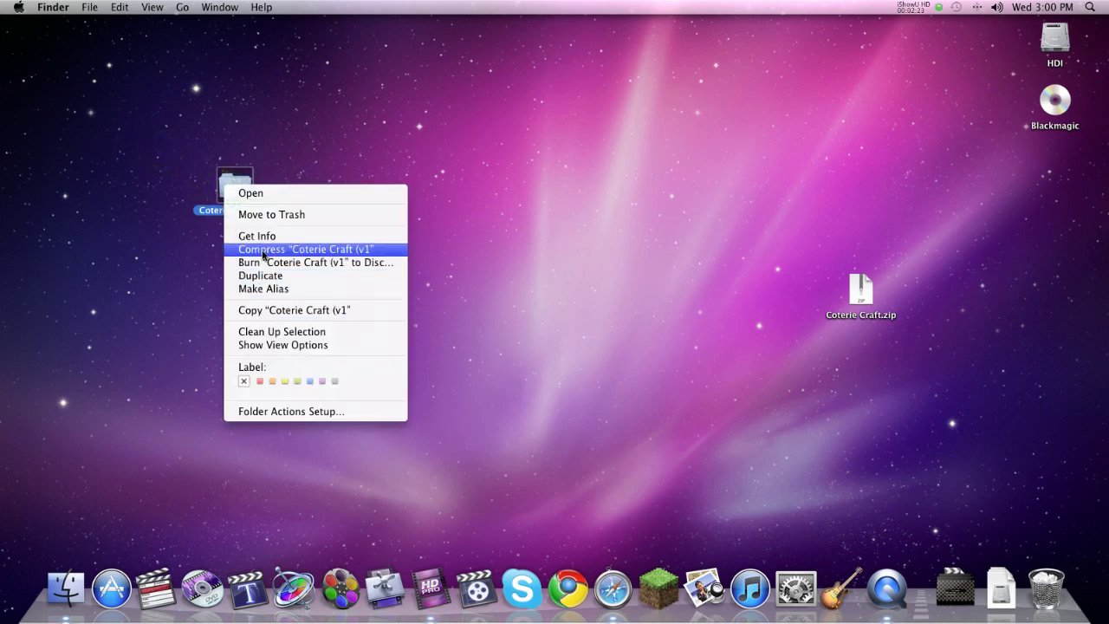
left_click(295, 153)
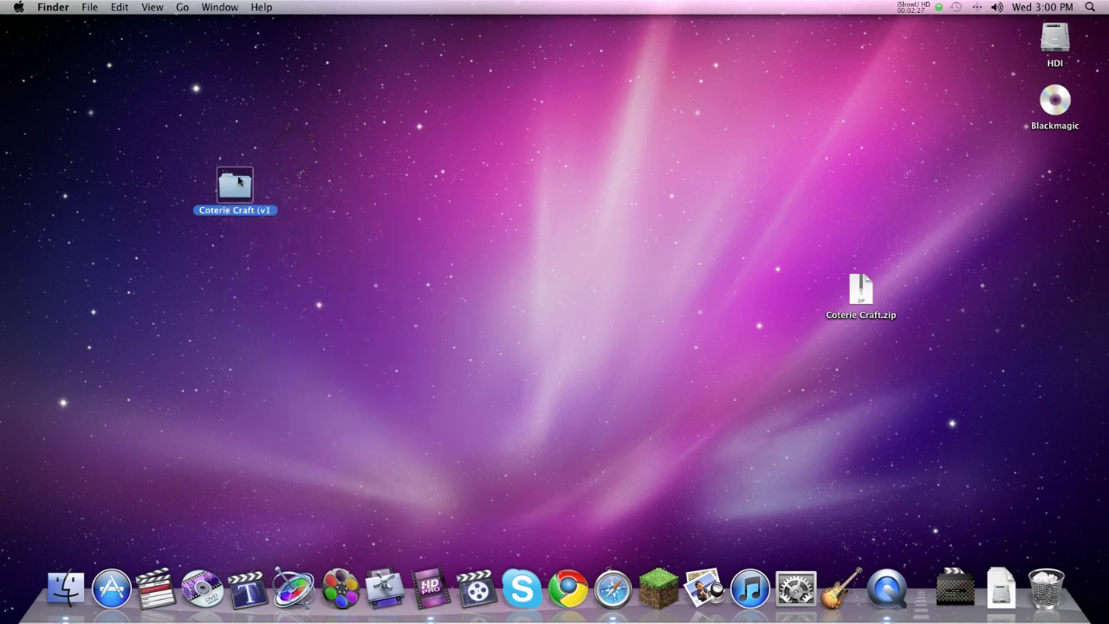
left_click_drag(244, 191, 1046, 575)
Place Coterie Craft.zip below the Blackmagic disc on the desktop and leave it deselected
left_click_drag(861, 290, 1057, 187)
left_click(938, 253)
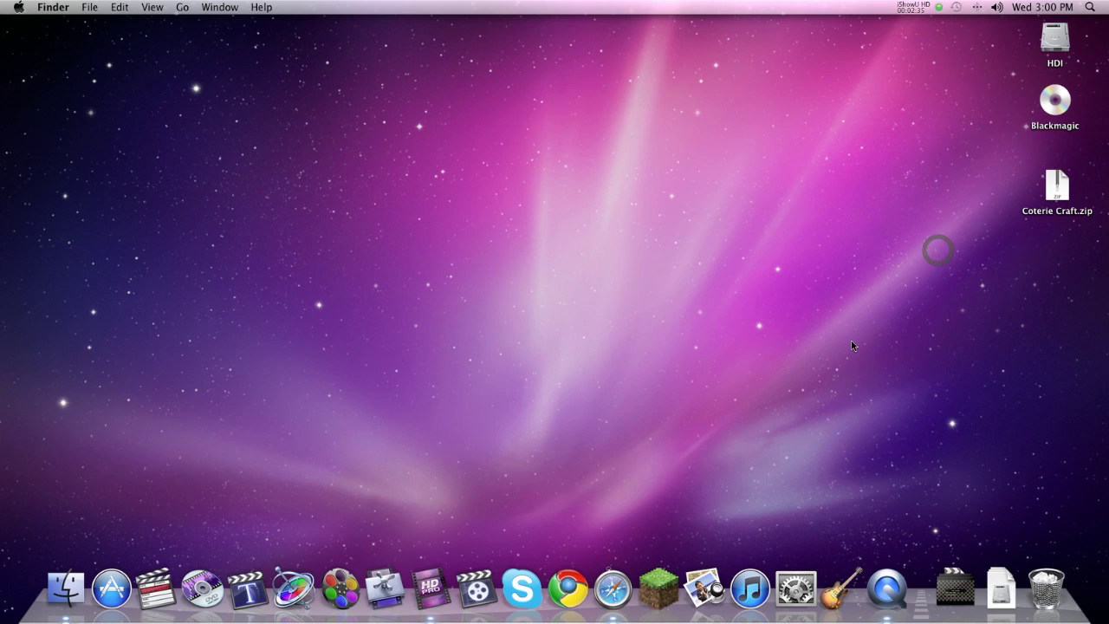
Quit the running QuickTime Player
right_click(888, 586)
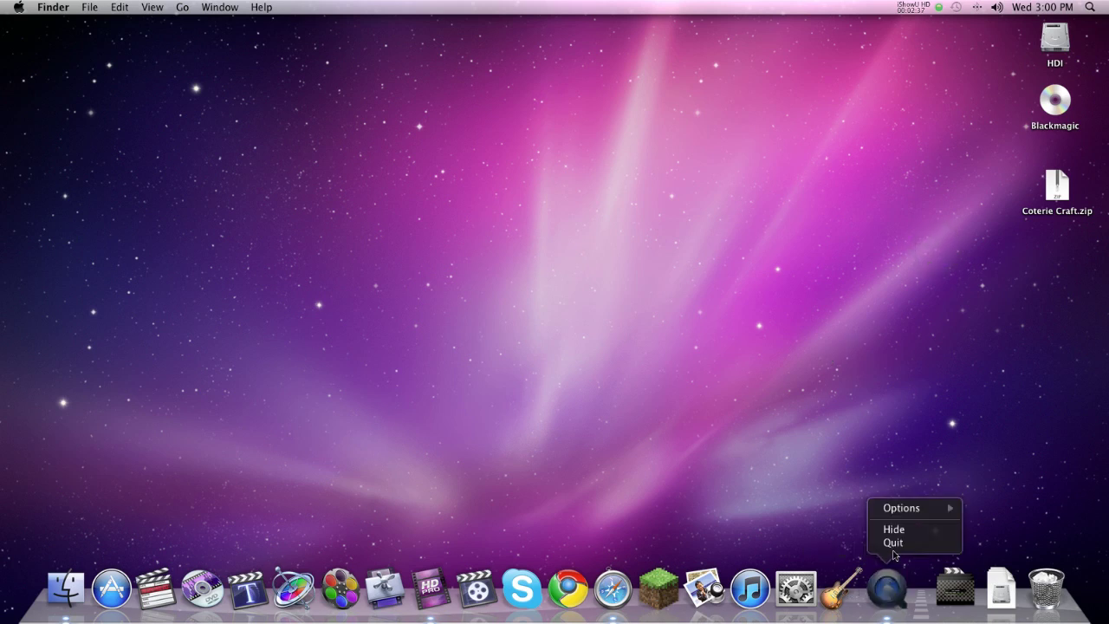
left_click(893, 554)
right_click(890, 583)
left_click(893, 543)
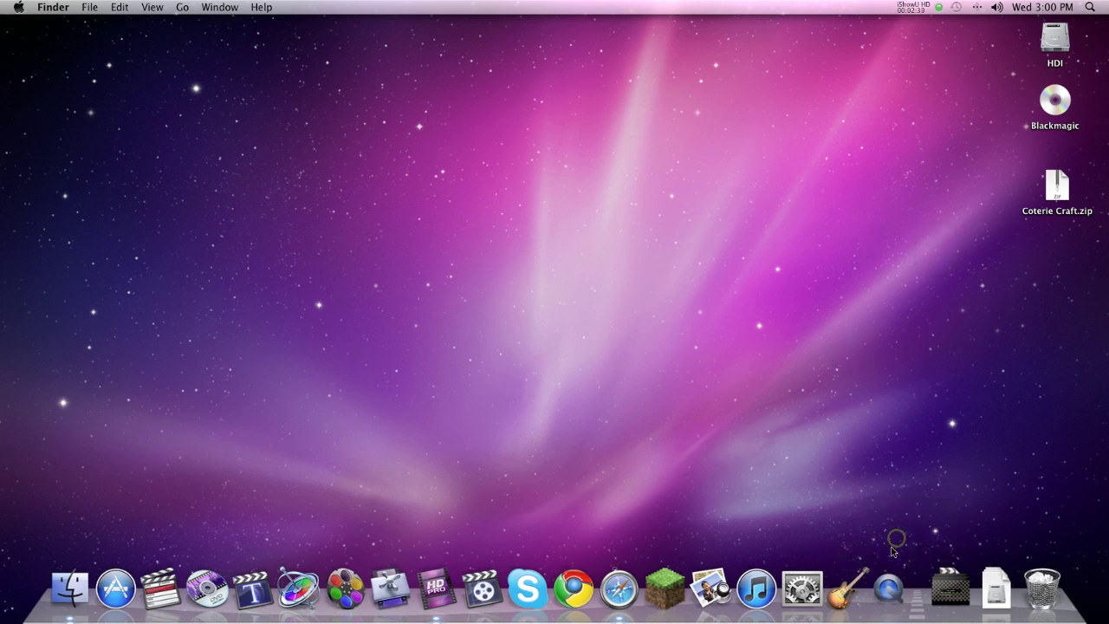
Open a Finder window, go from the home folder through Library to Application Support, and select the minecraft folder
left_click(100, 582)
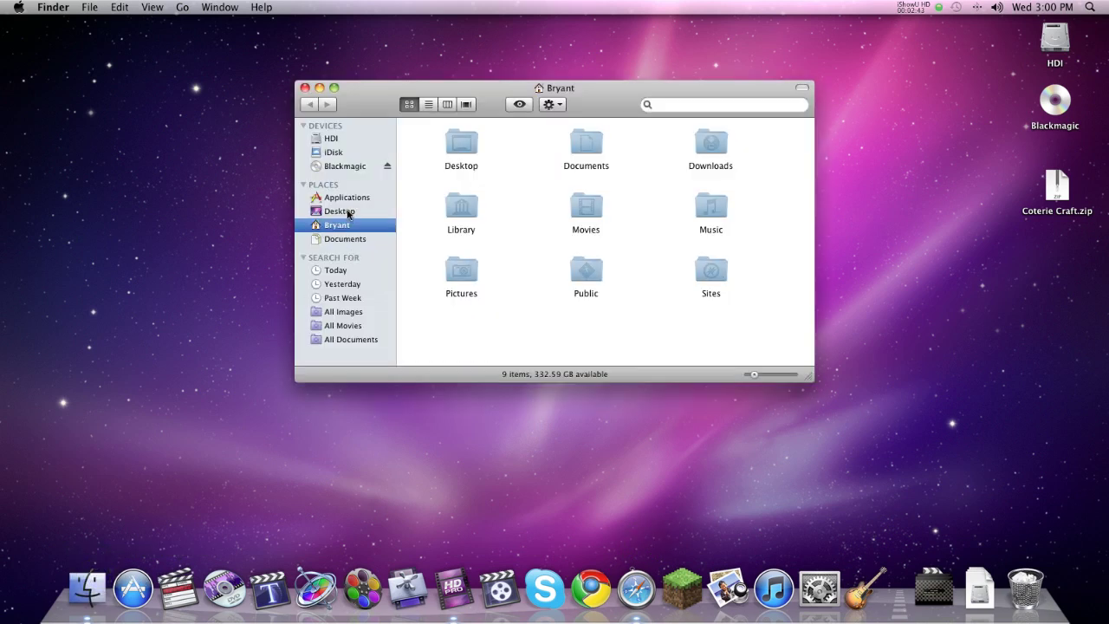
left_click(348, 213)
left_click(347, 197)
left_click(345, 211)
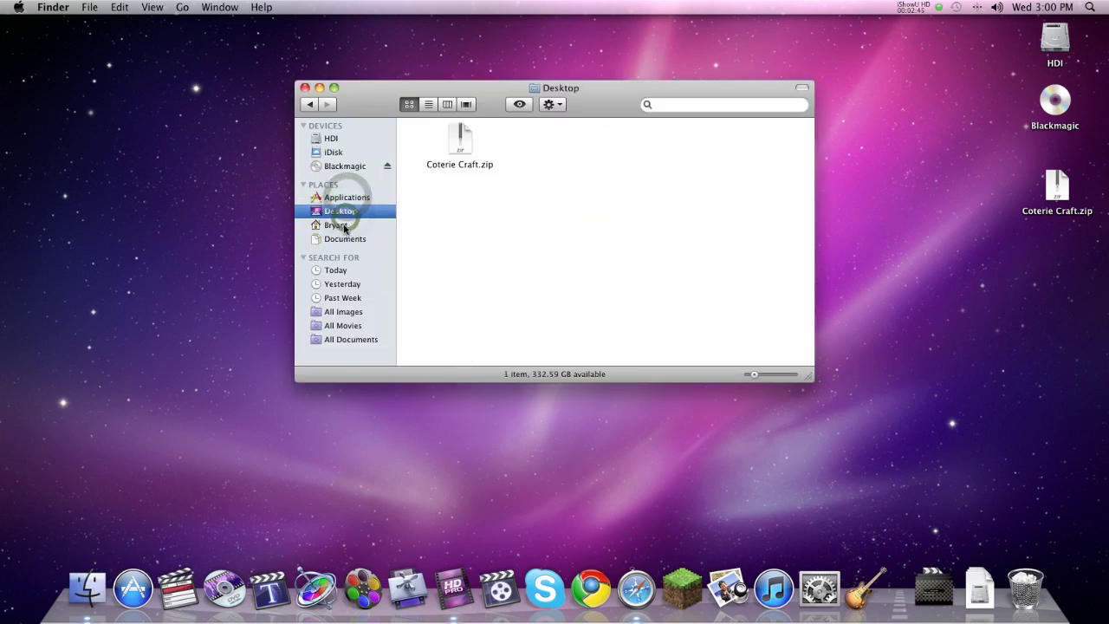
left_click(337, 225)
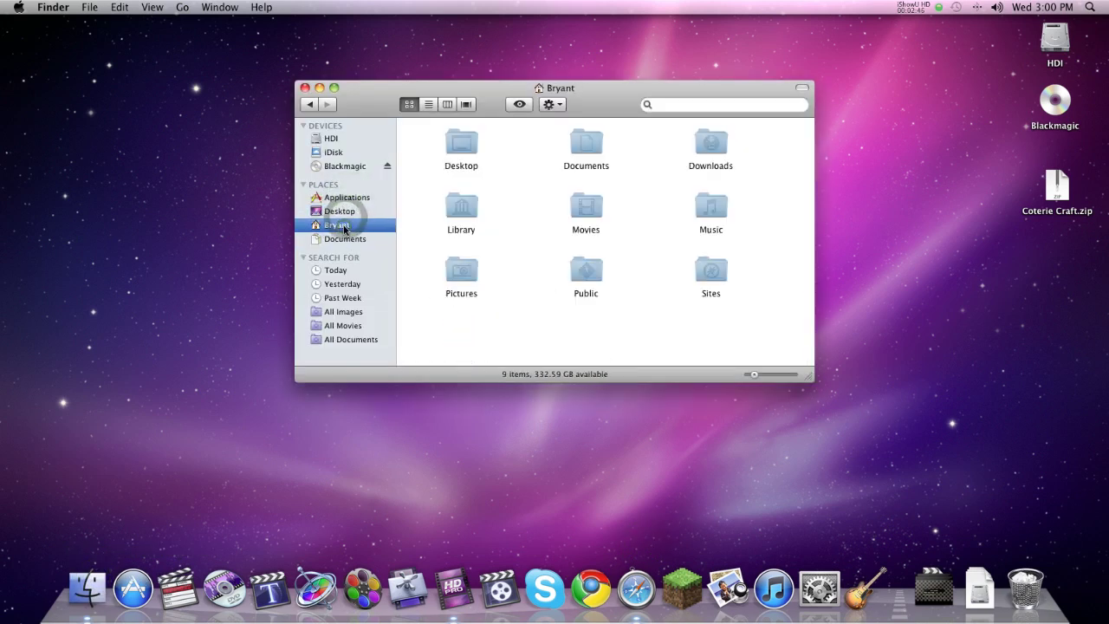
double_click(460, 209)
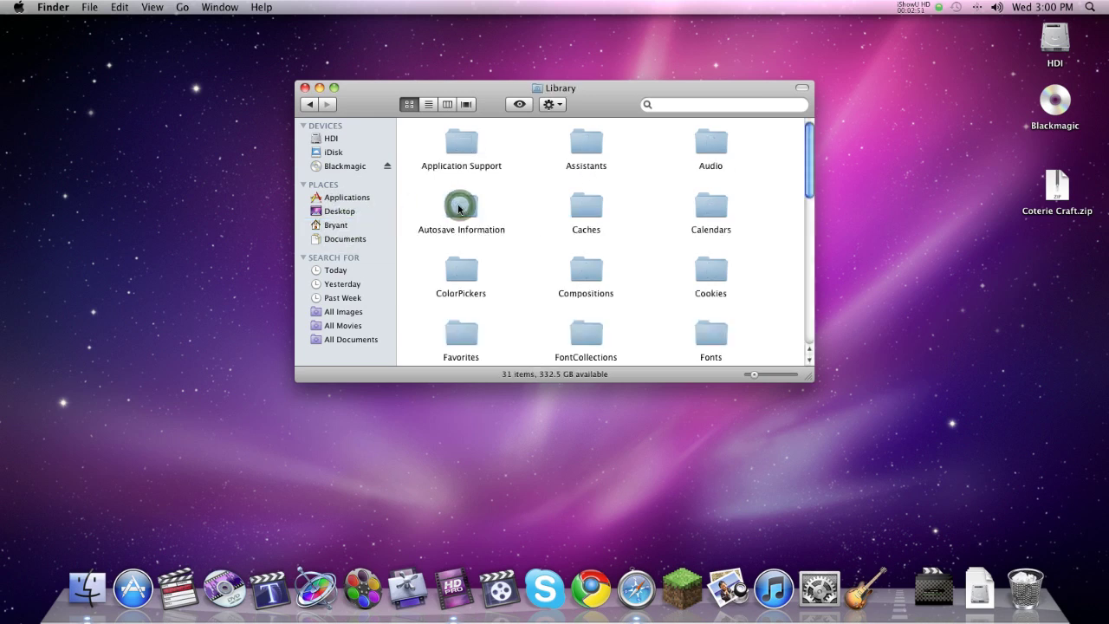
double_click(463, 142)
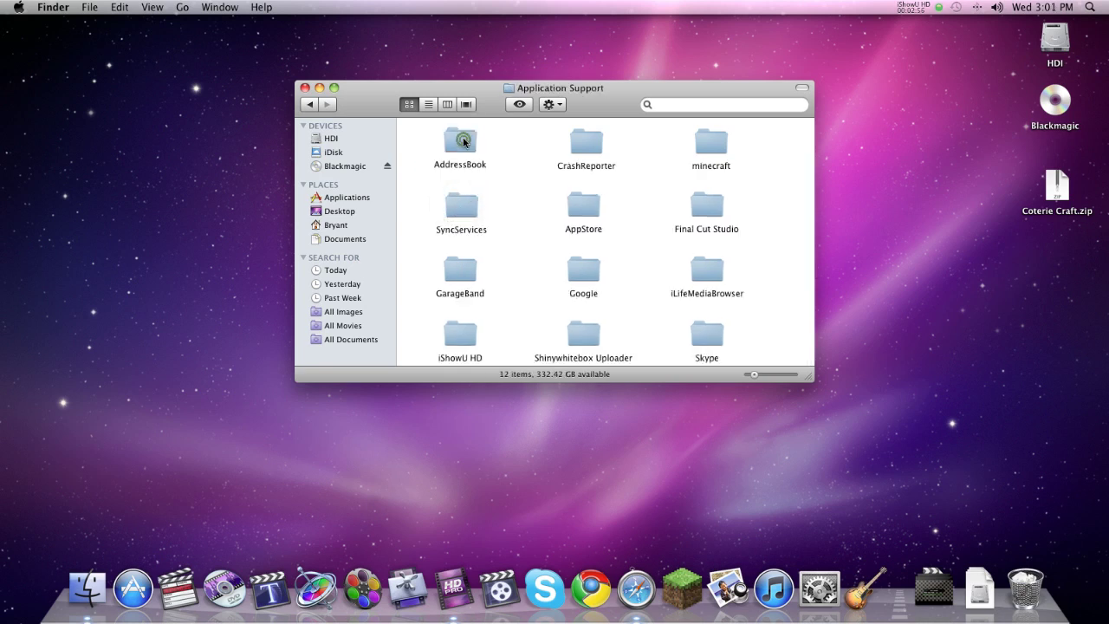
left_click(713, 165)
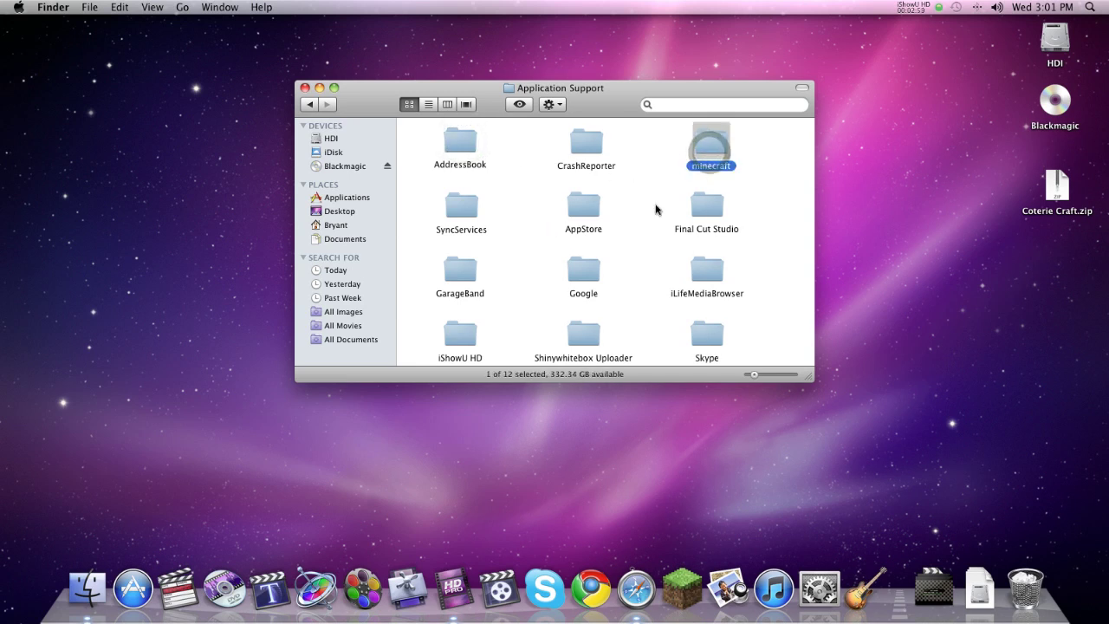
Try the list, column and icon views on the Application Support and minecraft folders
left_click(429, 105)
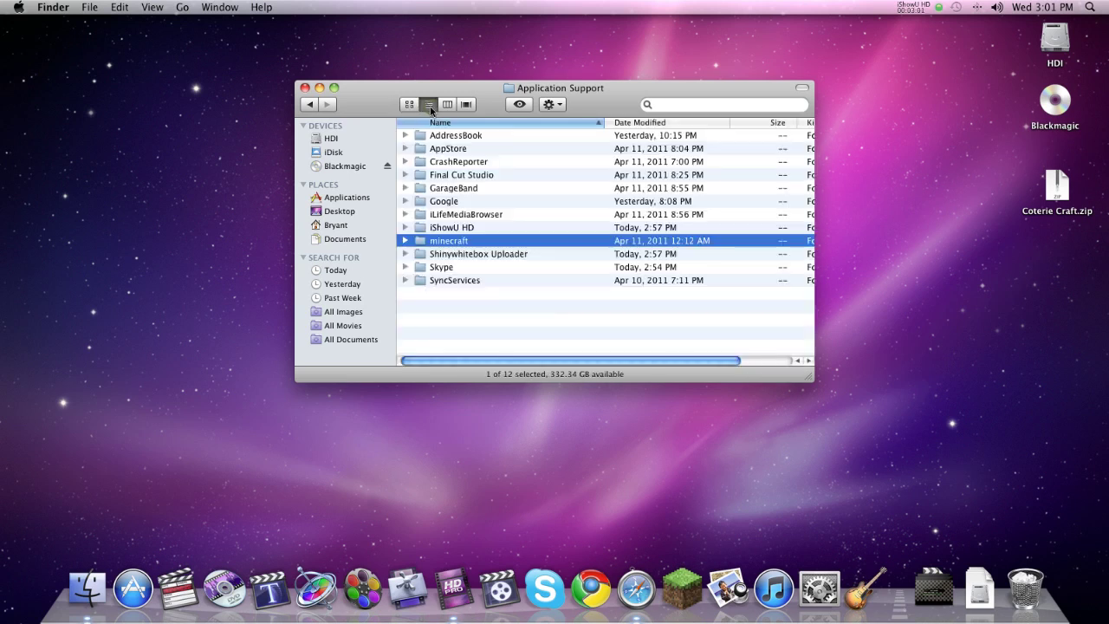
left_click(409, 104)
left_click(447, 104)
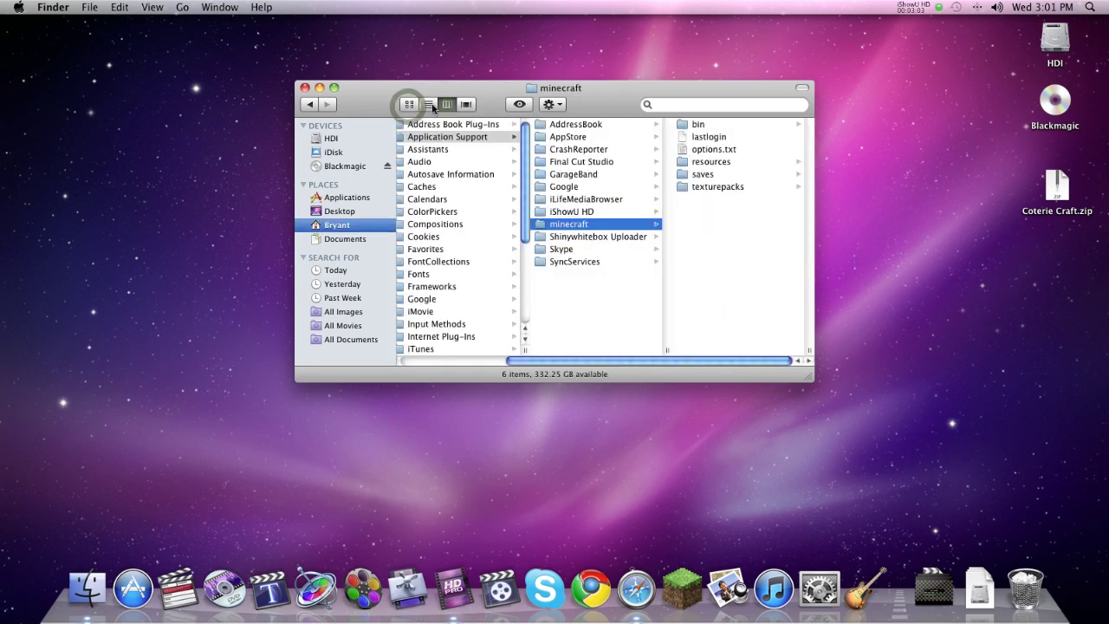
left_click(429, 103)
left_click(409, 104)
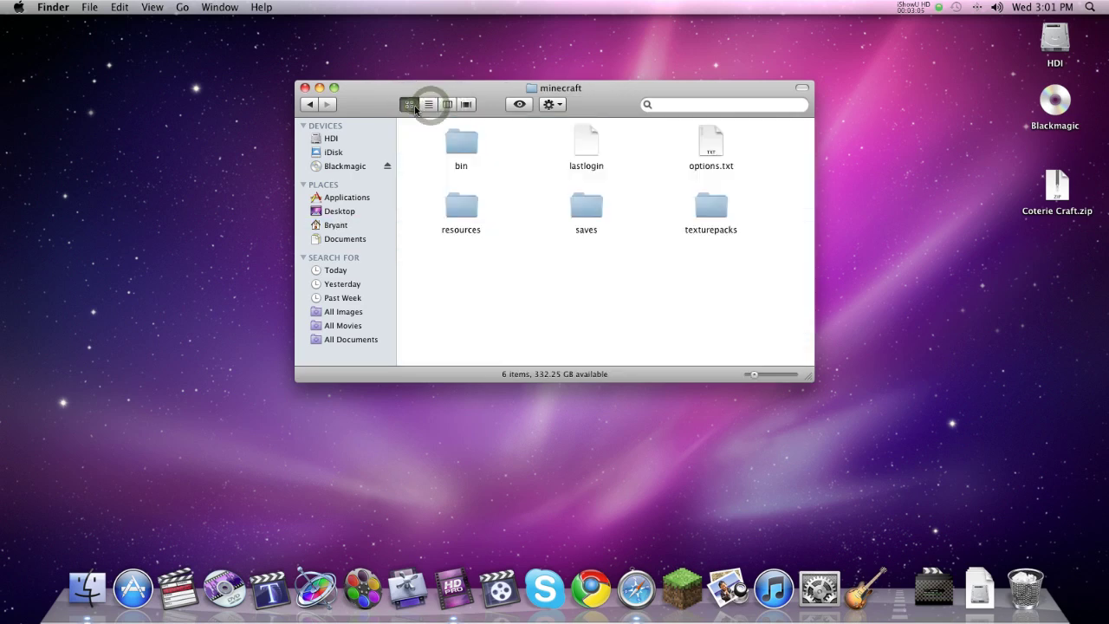
left_click(429, 104)
left_click(410, 105)
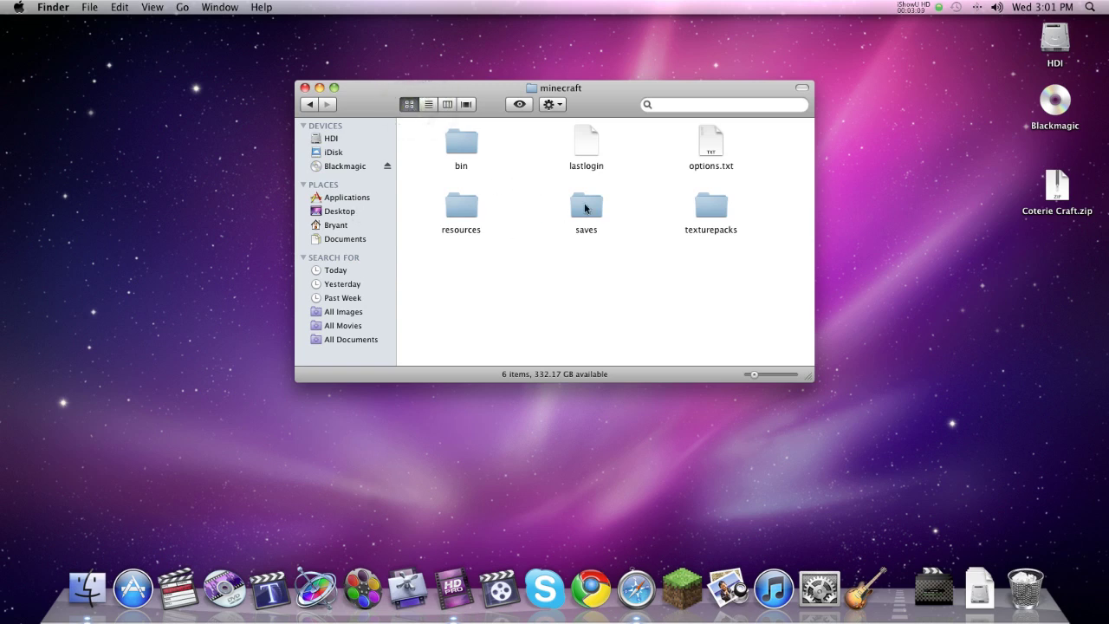
left_click(310, 105)
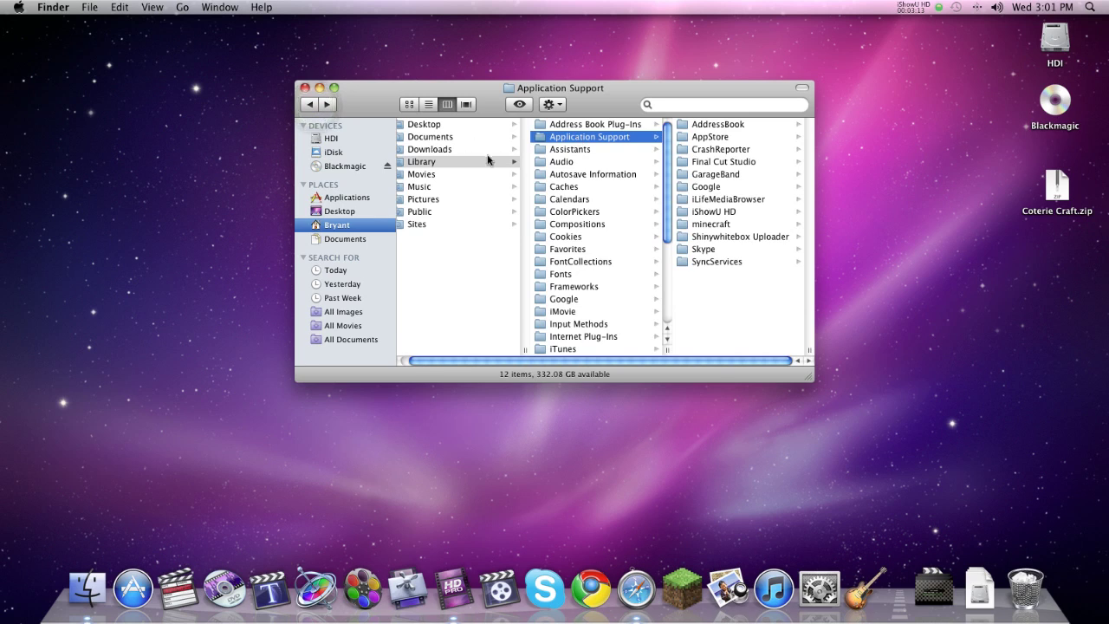
left_click(428, 104)
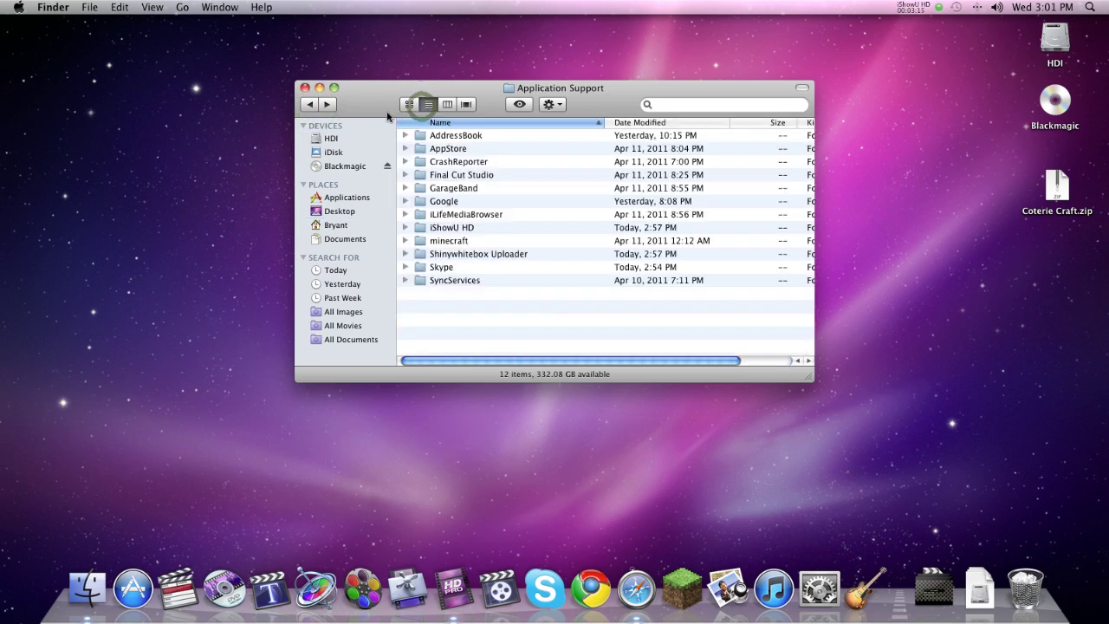
Return to the home folder, switch to icon view, and open Library > Application Support > minecraft > texturepacks
left_click(351, 224)
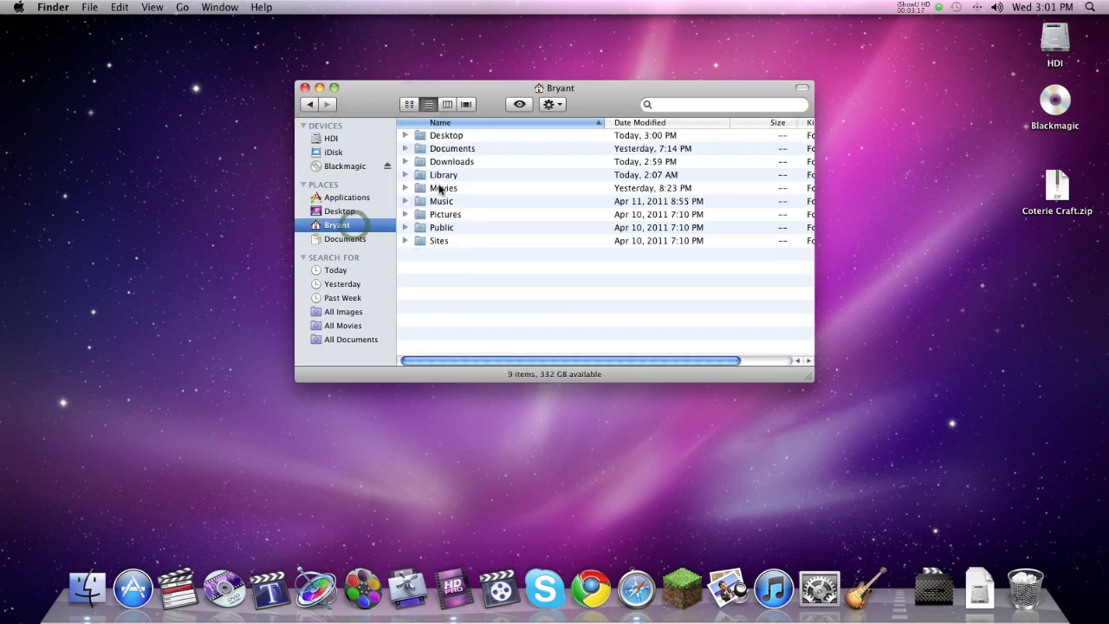
left_click(444, 176)
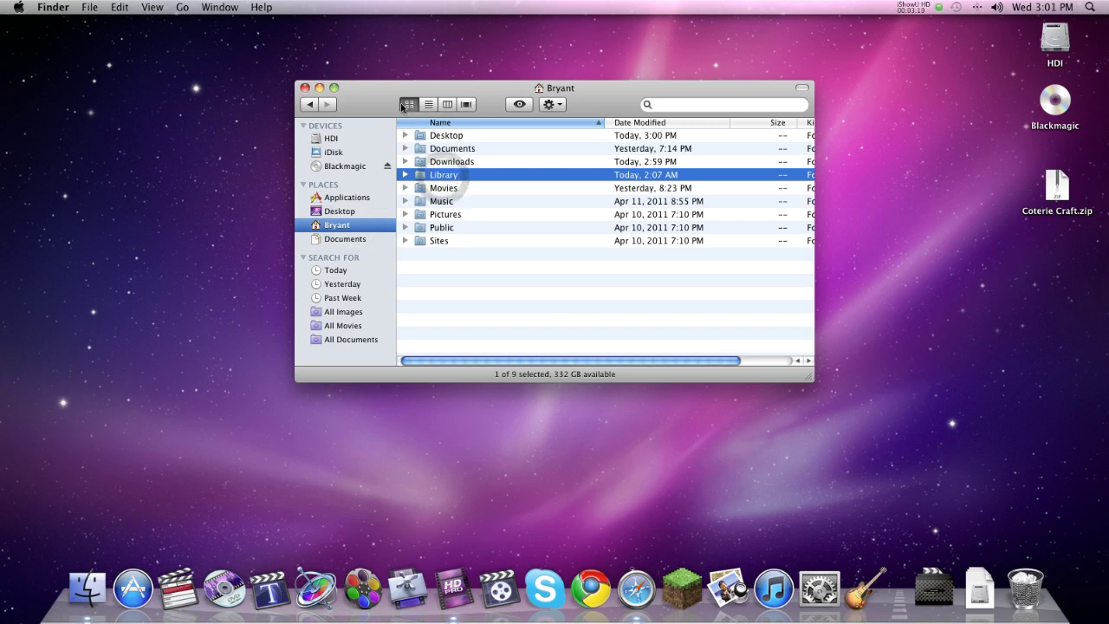
left_click(402, 105)
double_click(455, 210)
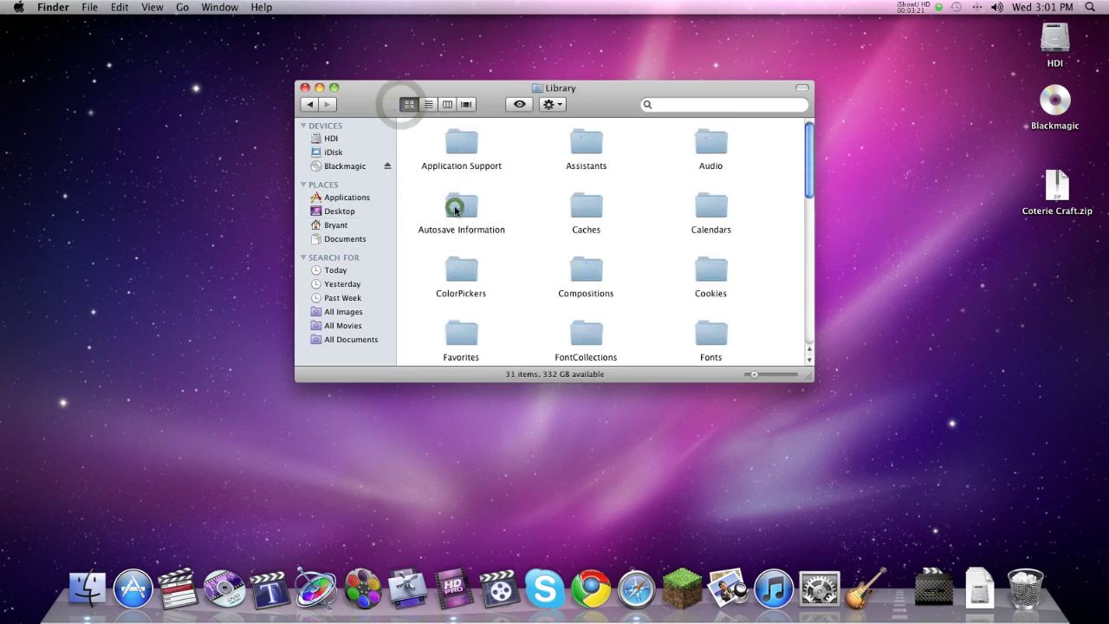
left_click(460, 151)
double_click(460, 151)
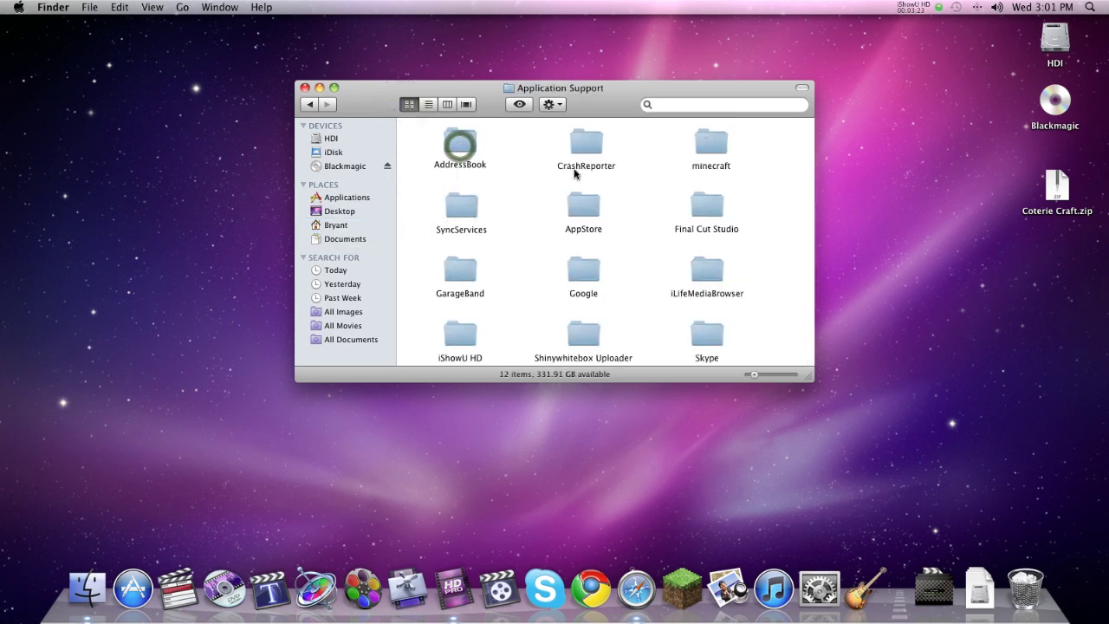
double_click(710, 146)
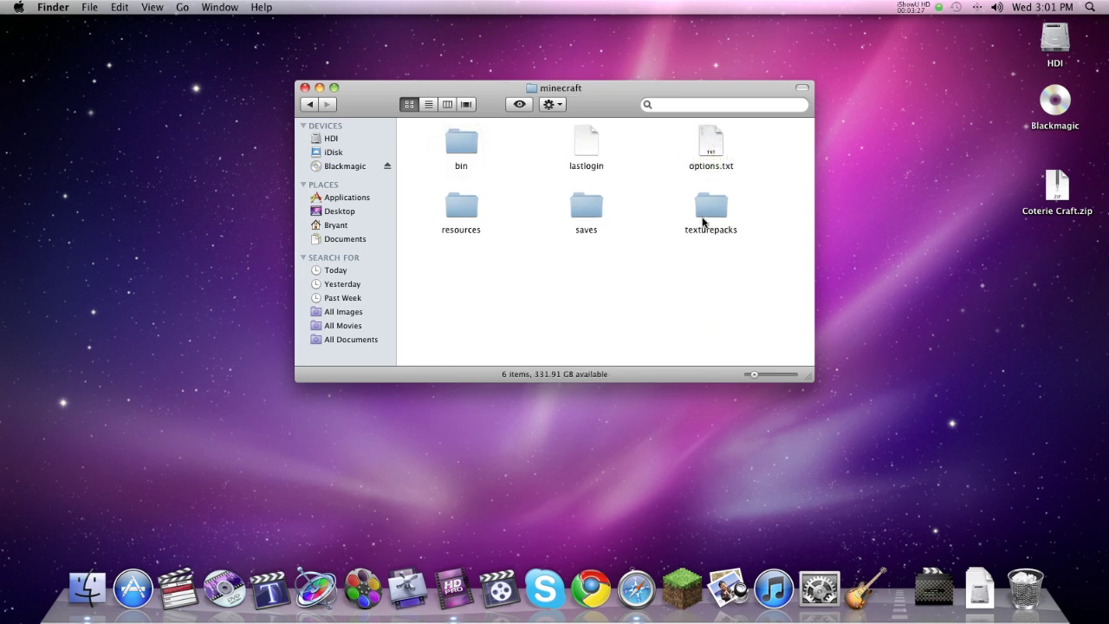
double_click(712, 208)
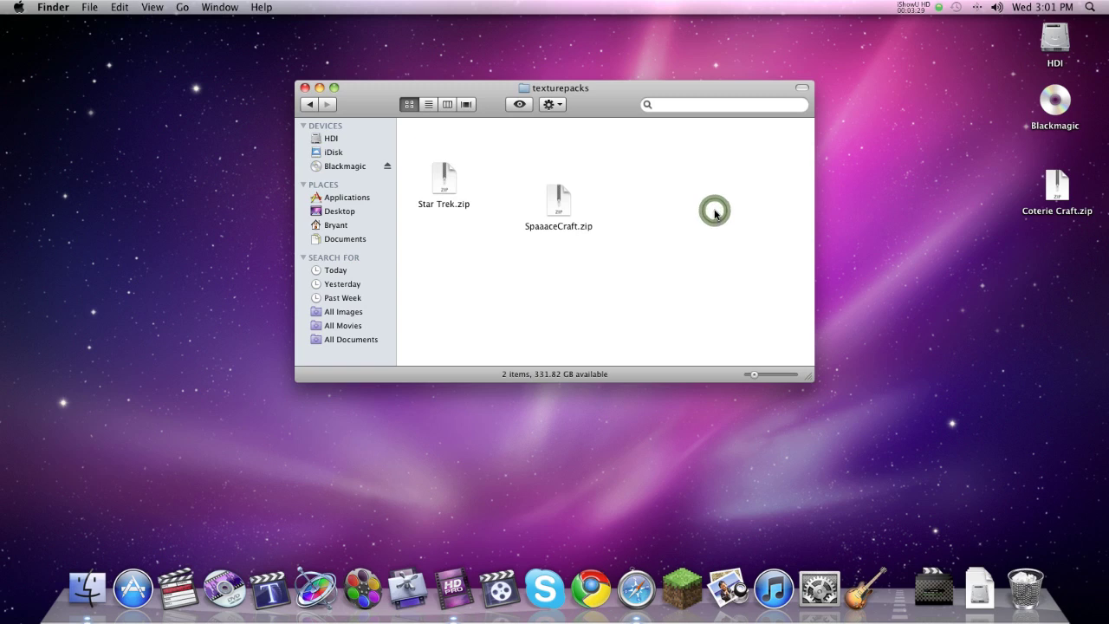
Move Coterie Craft.zip from the desktop into the texturepacks folder and close the folder window
left_click_drag(566, 212, 547, 162)
left_click(705, 204)
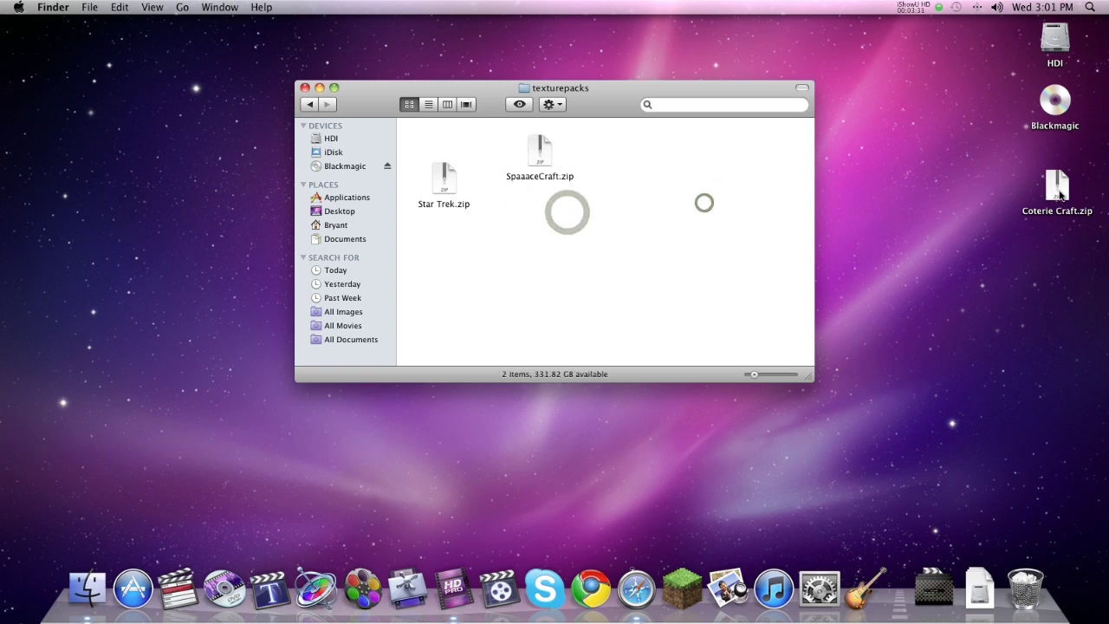
left_click_drag(1060, 195, 658, 197)
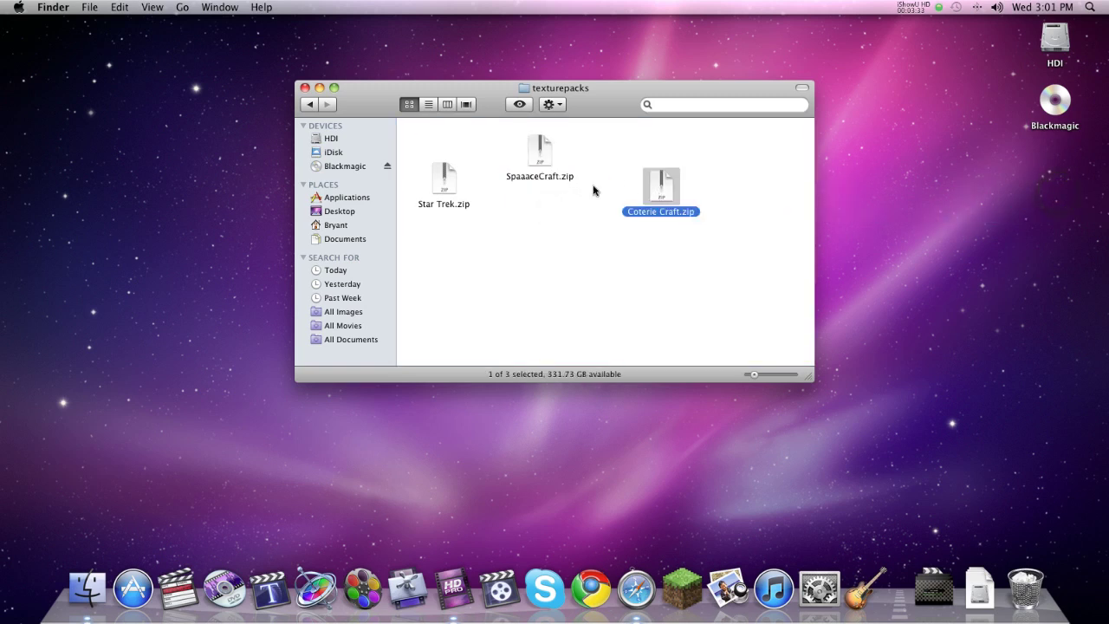
left_click(303, 88)
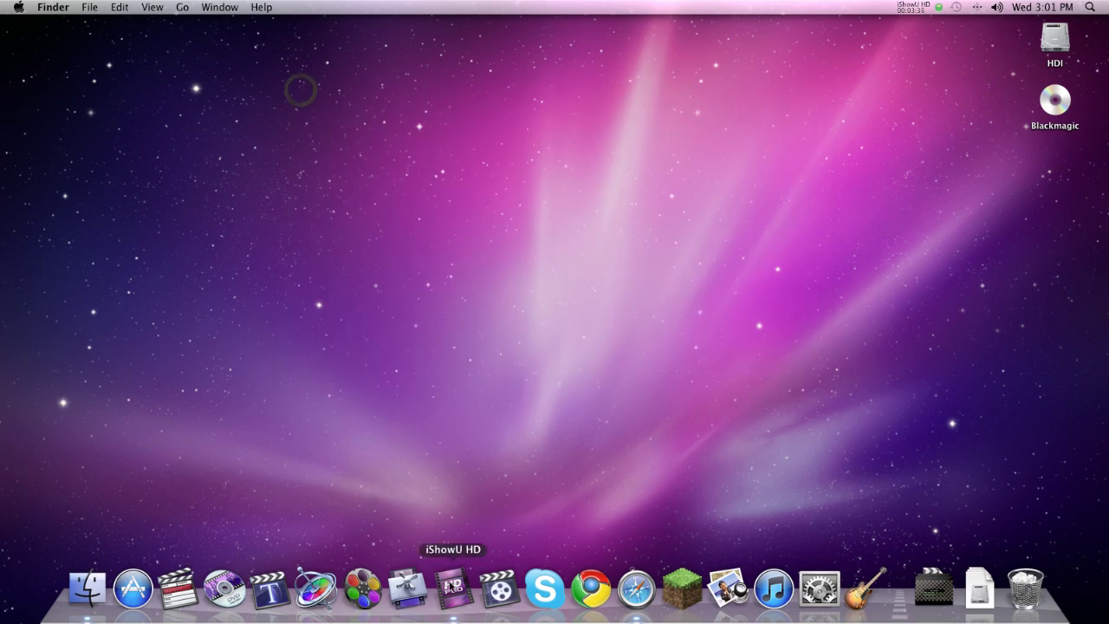
Launch Minecraft and log in with the remembered account credentials
left_click(672, 582)
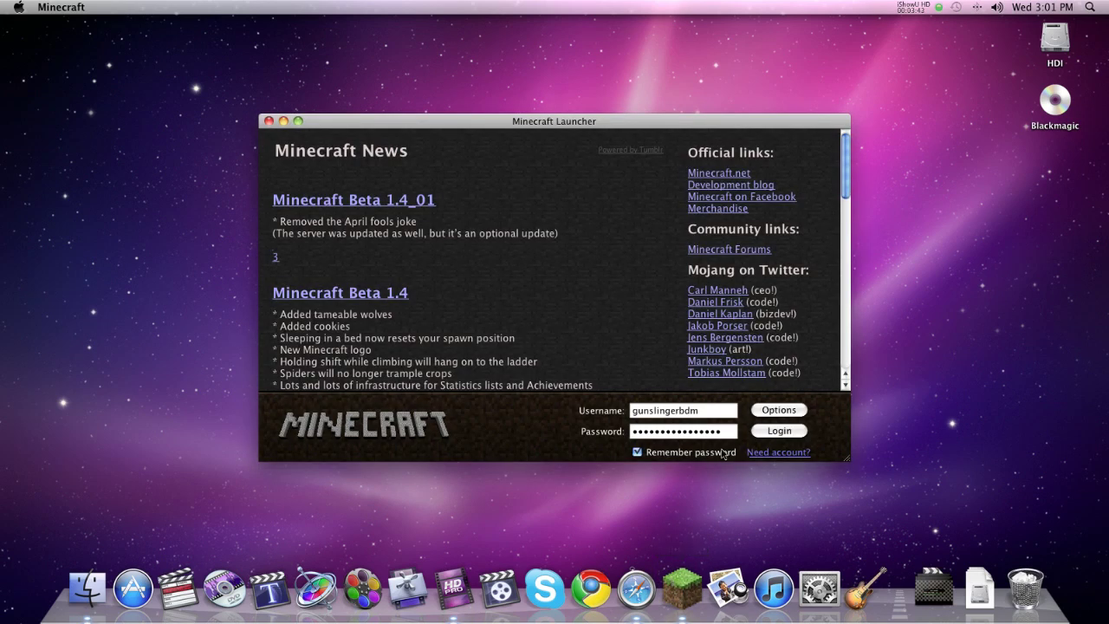
left_click(780, 432)
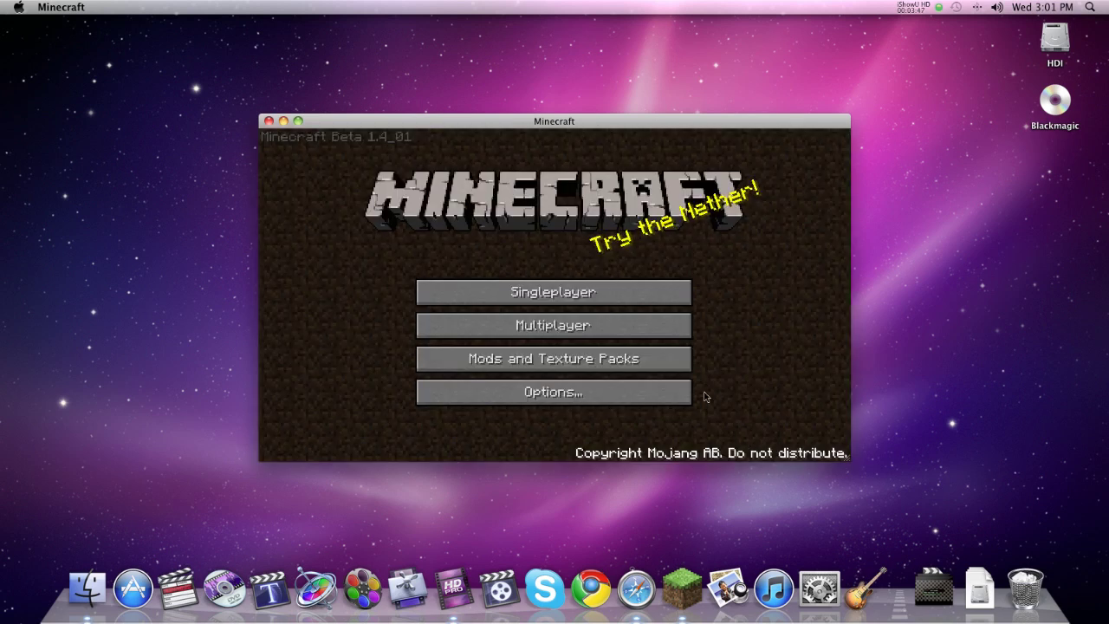
Switch Minecraft to full screen and apply the Coterie Craft.zip texture pack
key("XF86AudioRaiseVolume")
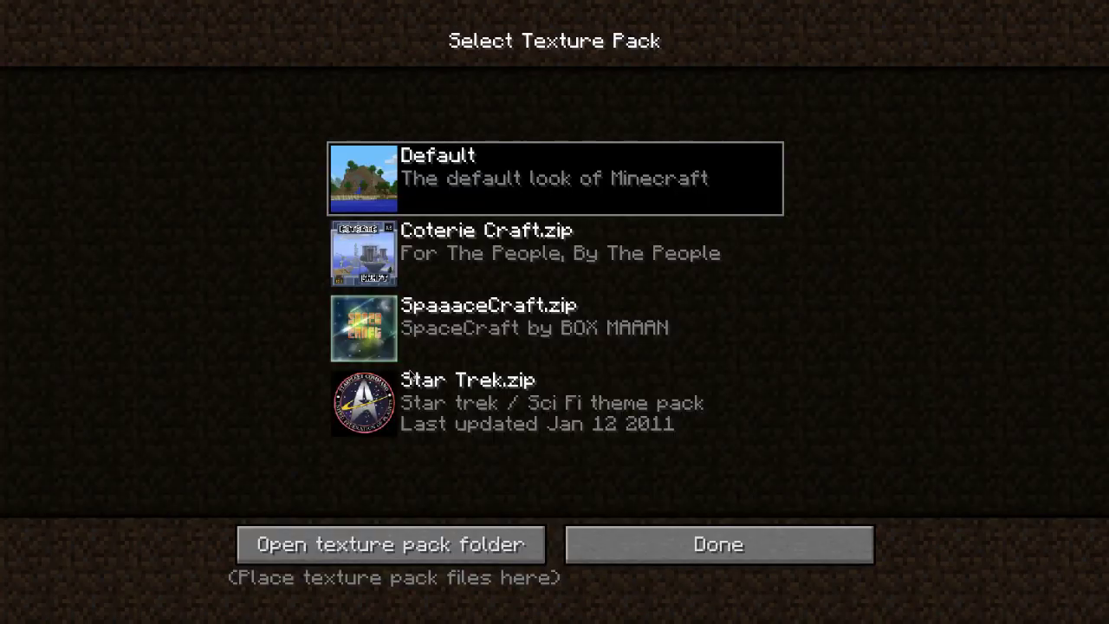
left_click(389, 262)
left_click(626, 530)
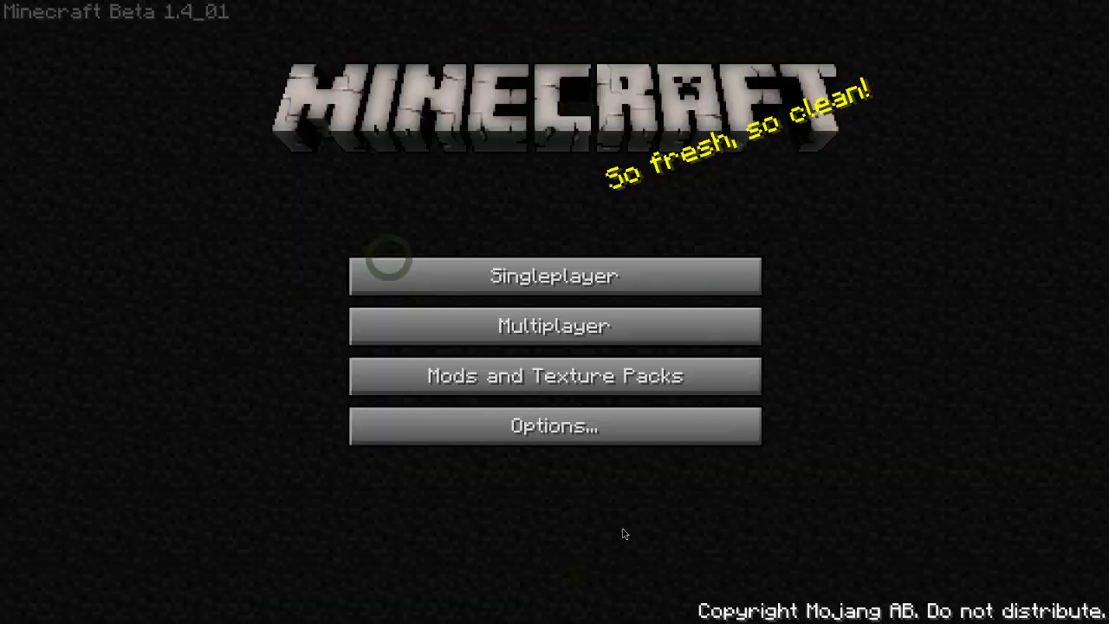
Start the singleplayer world called New World
left_click(563, 281)
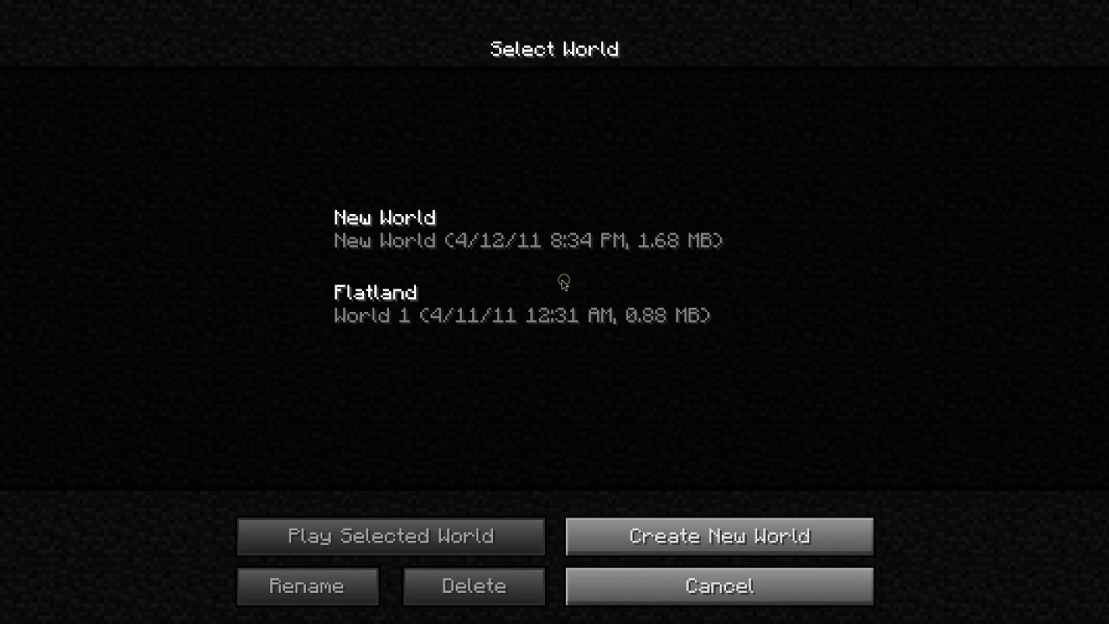
left_click(505, 305)
left_click(498, 260)
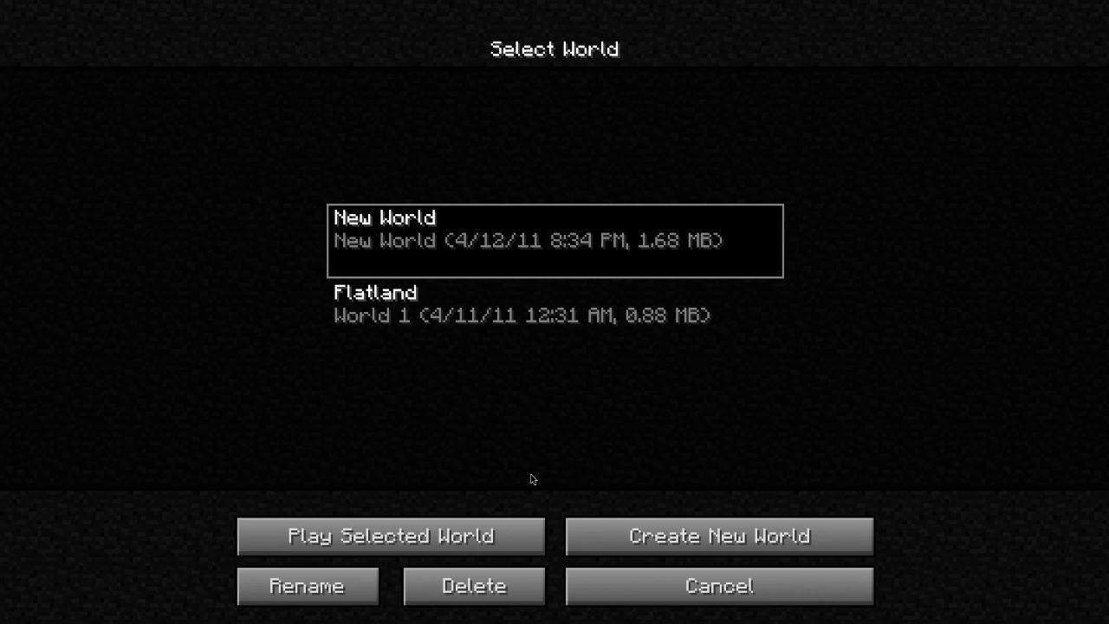
left_click(482, 532)
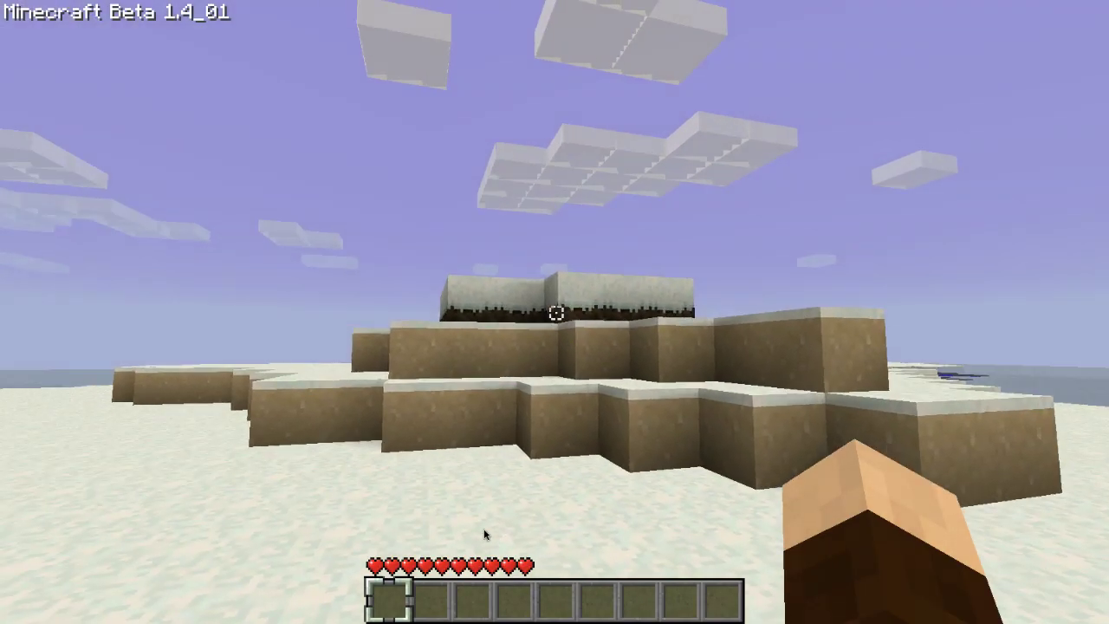
Walk over the snowy terrain and dig out a dirt block to inspect the Coterie Craft textures in the world
key("w")
key("space")
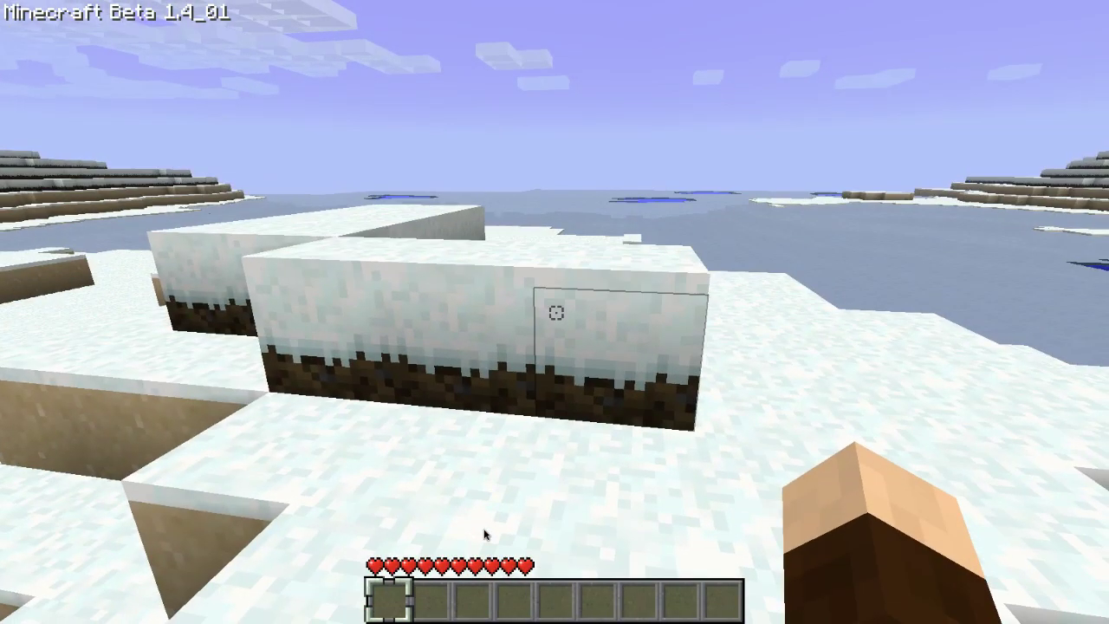
left_click(555, 311)
left_click(555, 312)
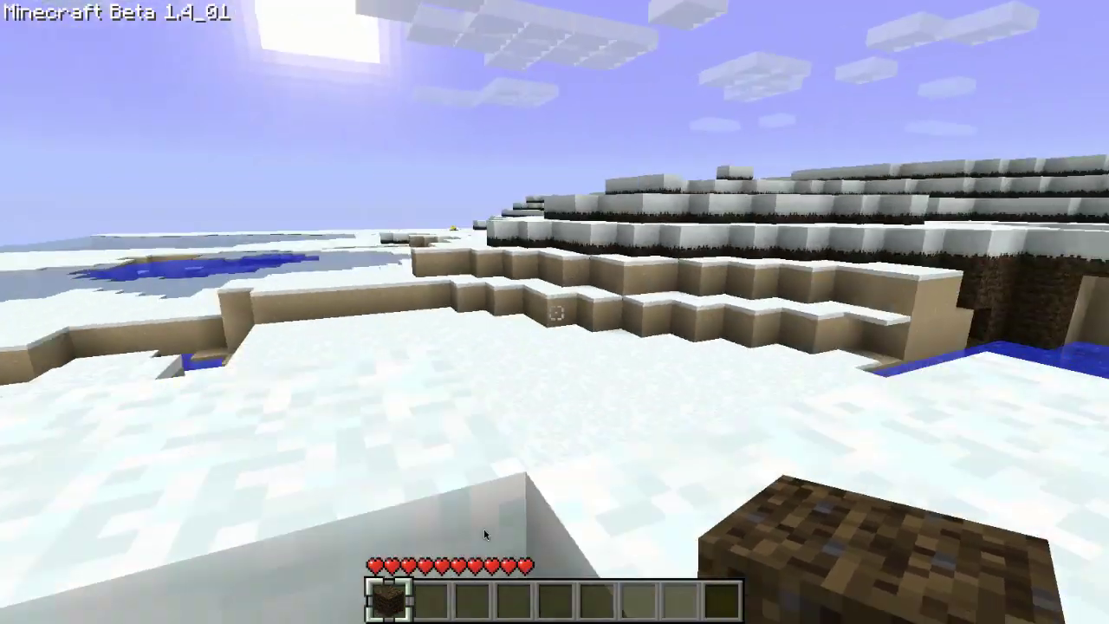
key("w")
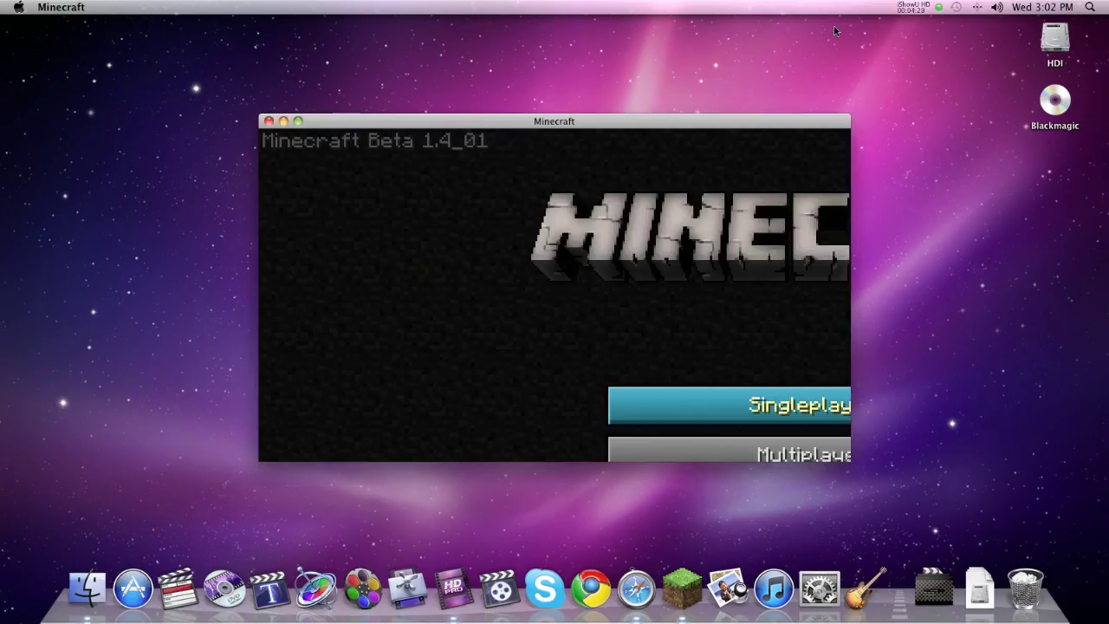
left_click(911, 7)
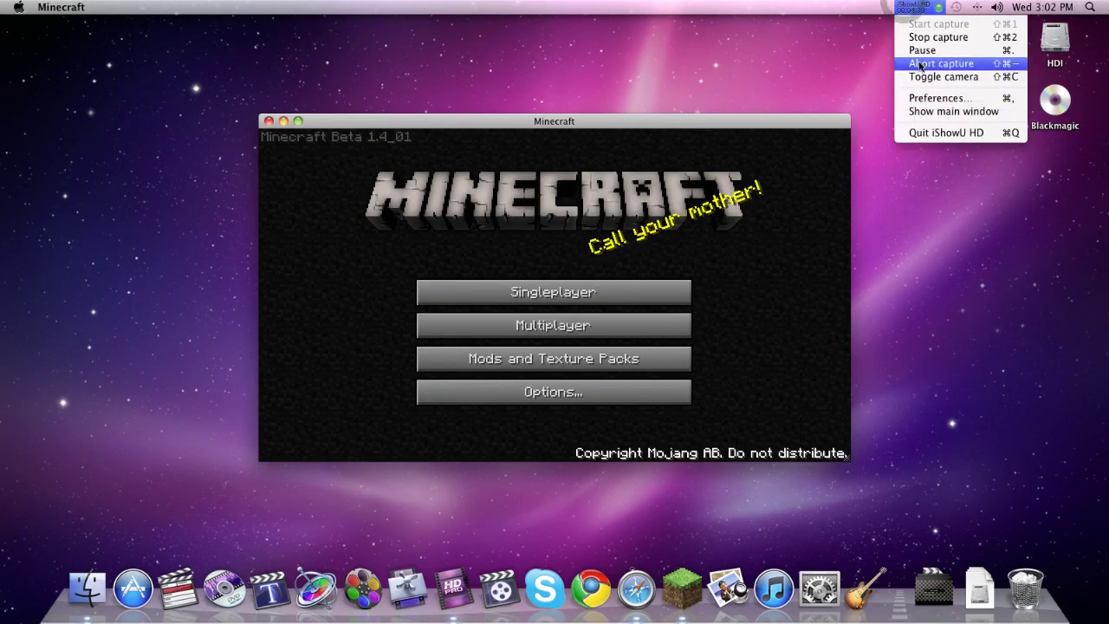